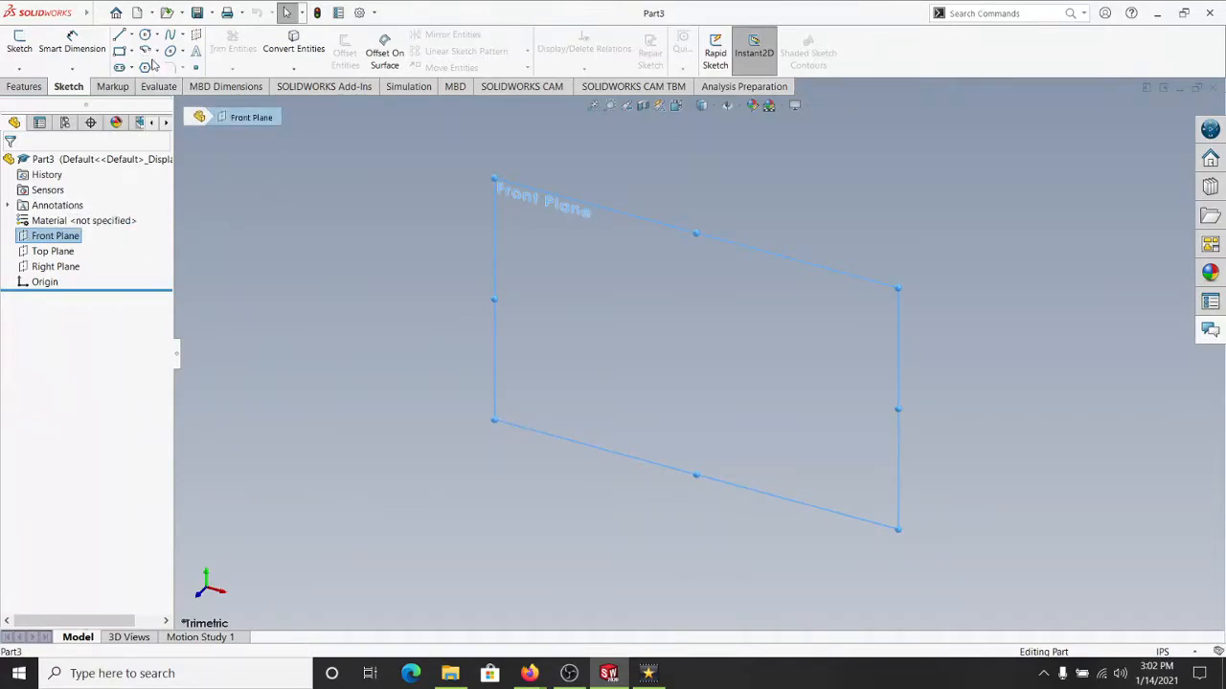
Step: Sketch a closed inverted-U profile on the Front Plane from the origin, about 2.18 in wide and 1.63 in tall, with straight lines
{"action": "left_click", "coordinate": [121, 36]}
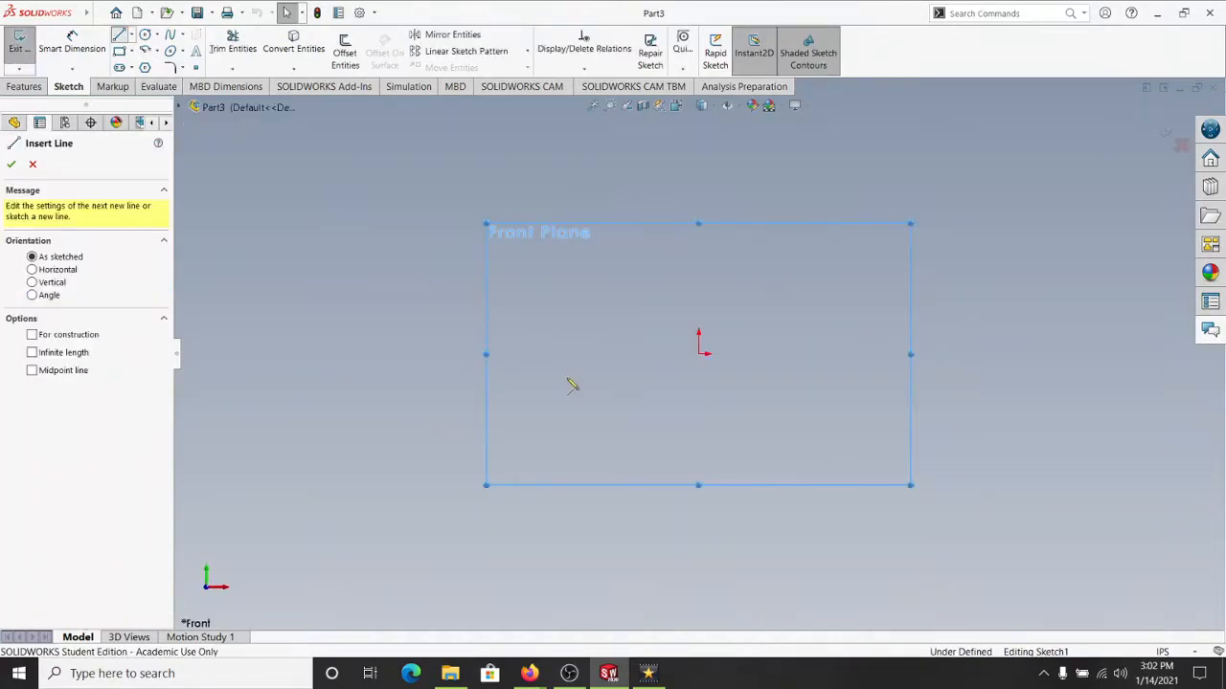
{"action": "left_click", "coordinate": [701, 354]}
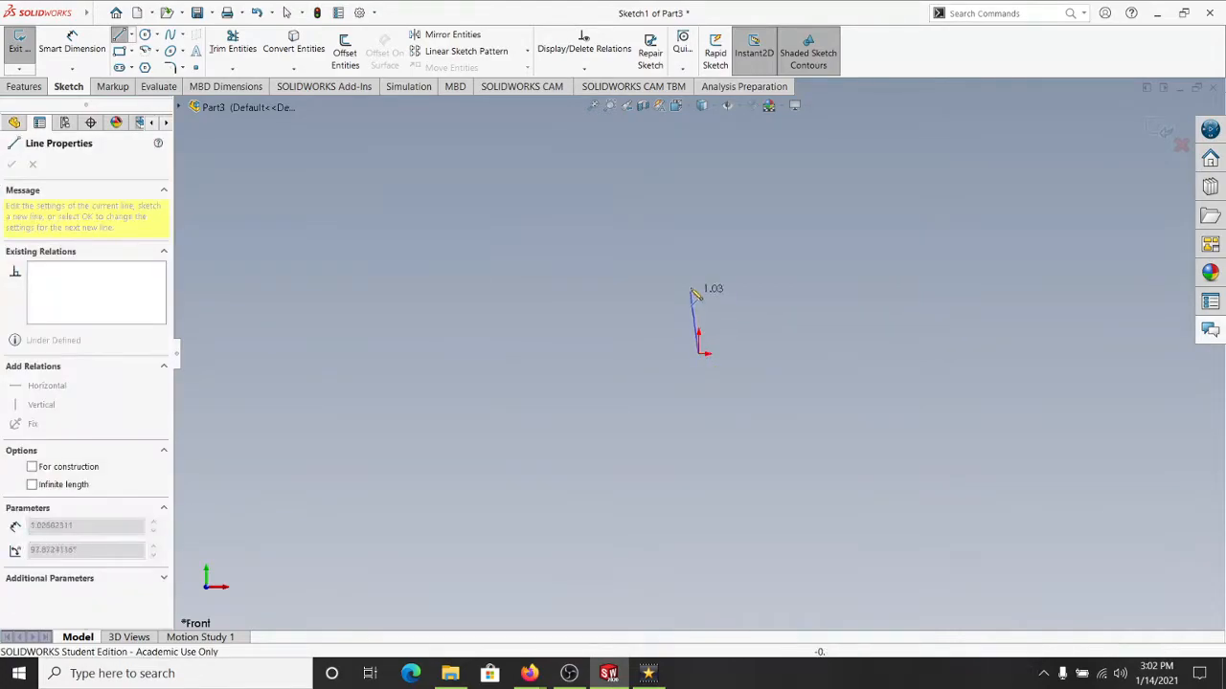
{"action": "left_click", "coordinate": [699, 255]}
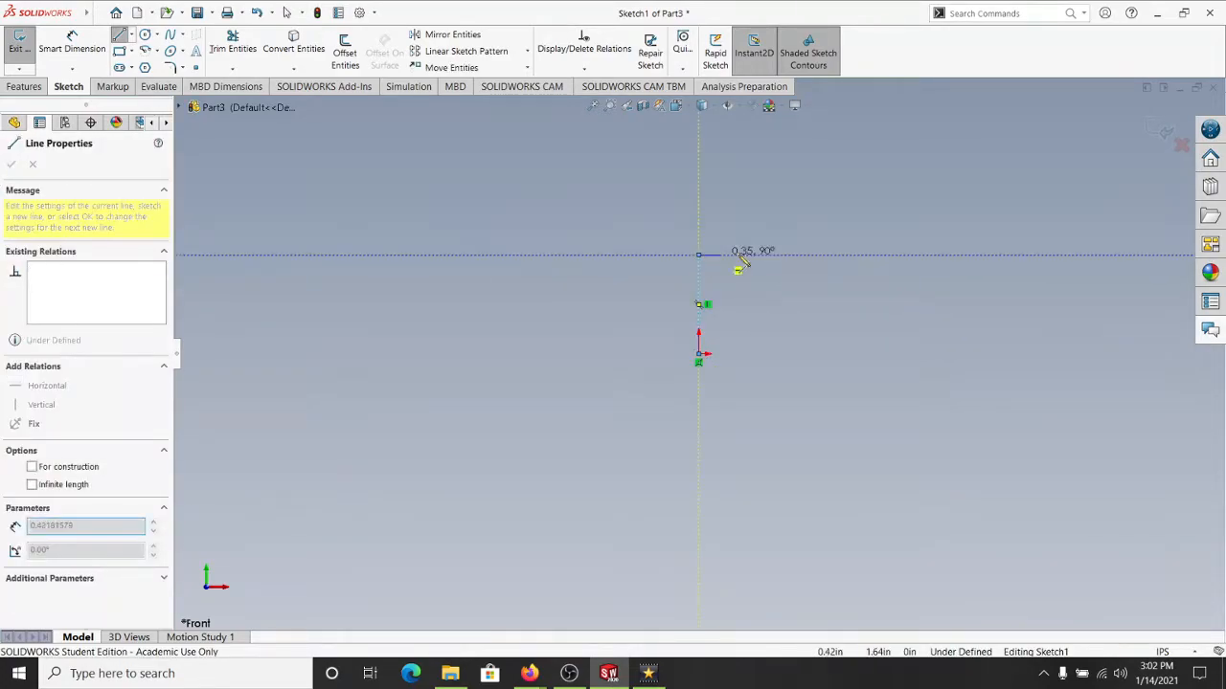
{"action": "left_click", "coordinate": [830, 255]}
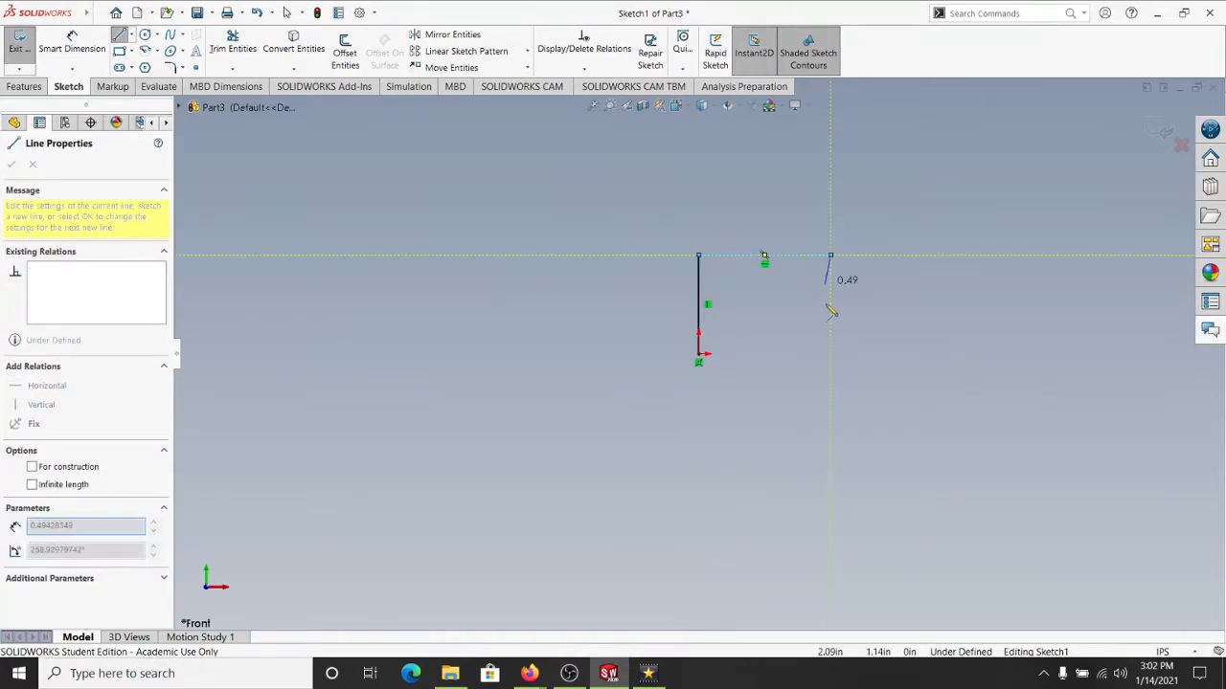
{"action": "left_click", "coordinate": [830, 354]}
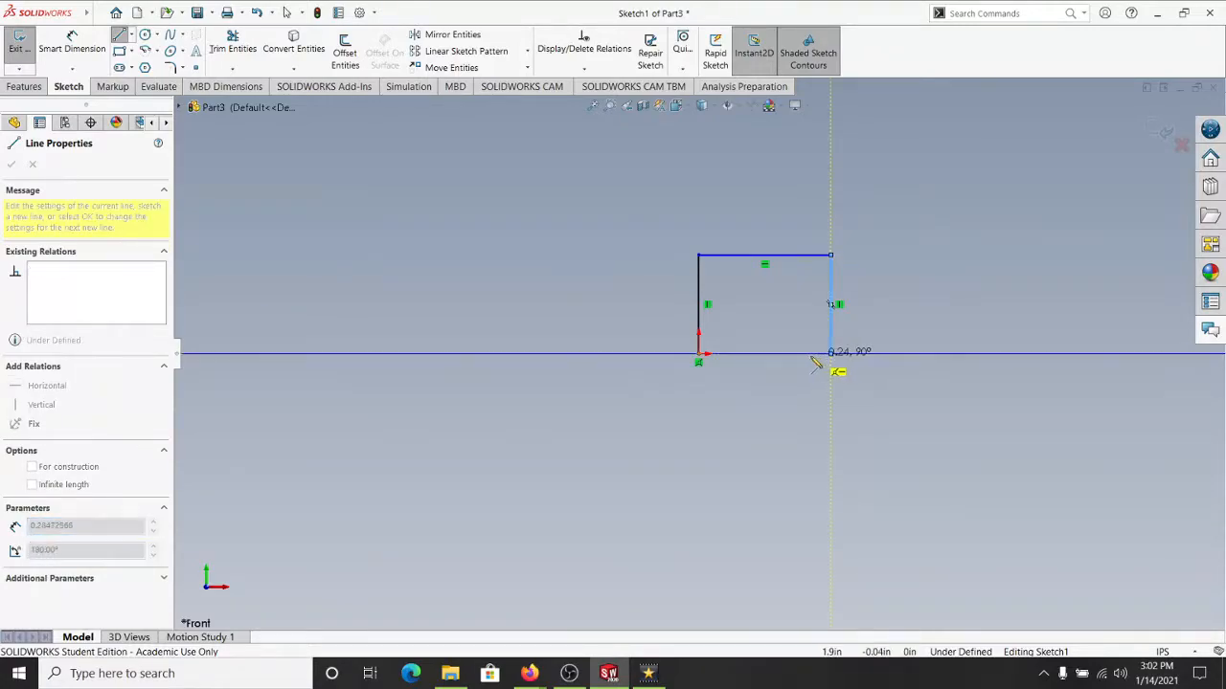
{"action": "left_click", "coordinate": [807, 353]}
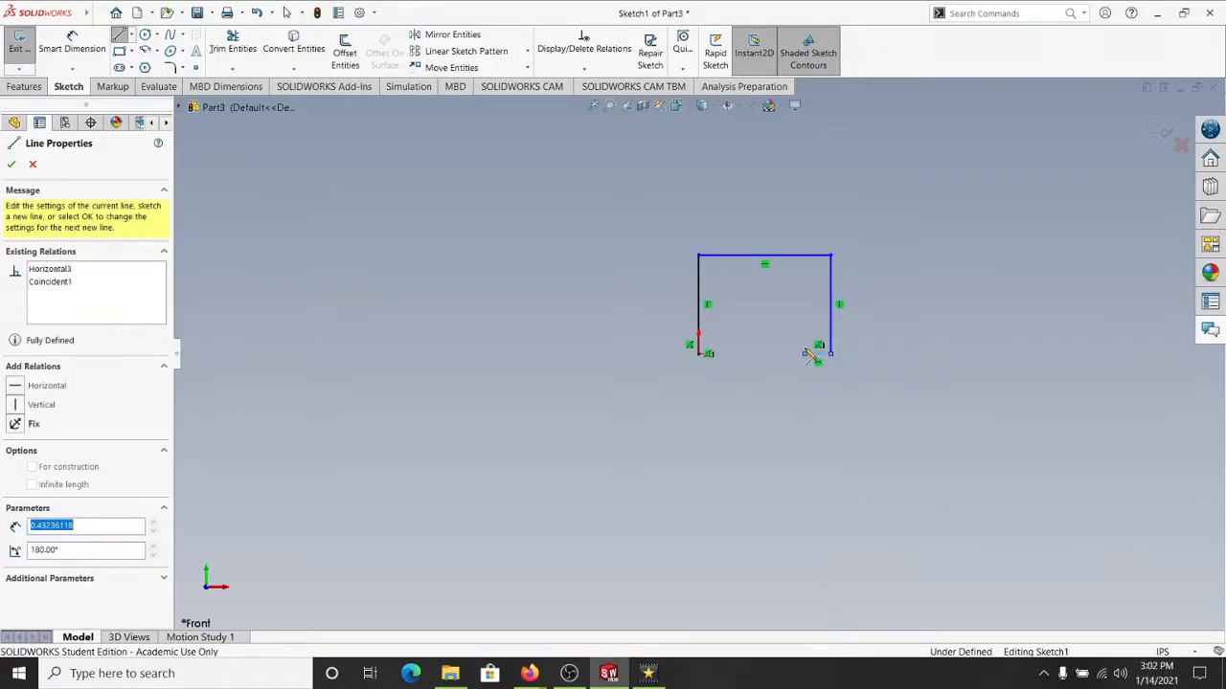
{"action": "left_click", "coordinate": [804, 285]}
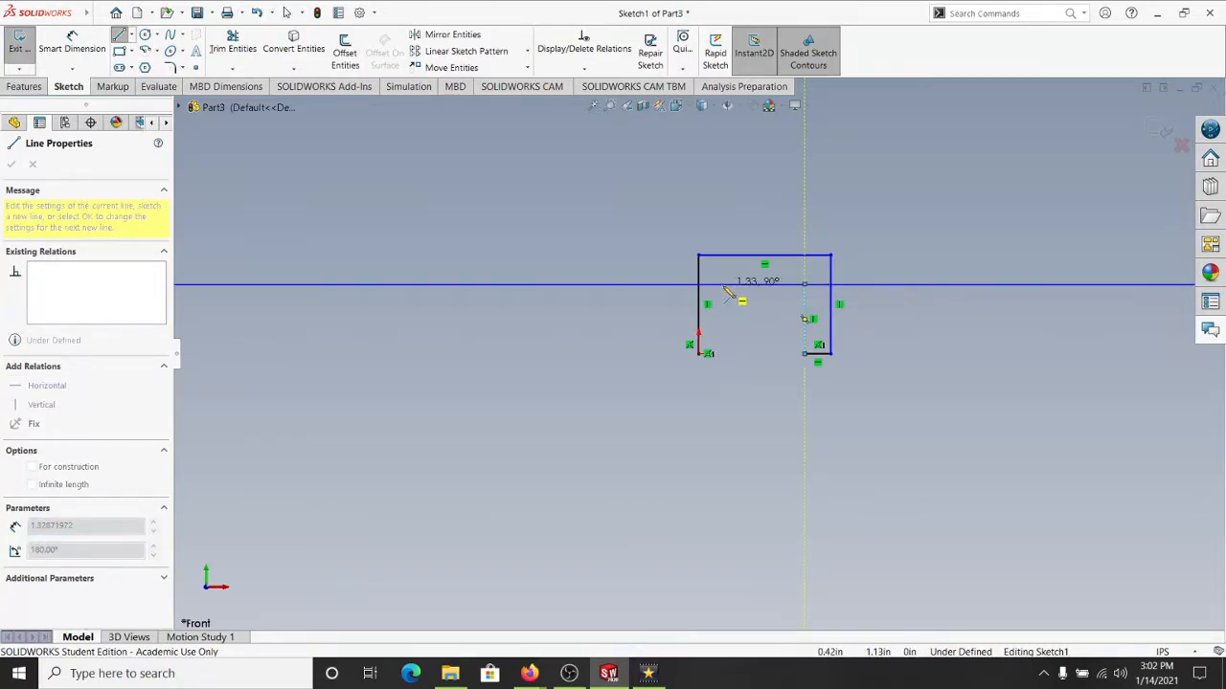
{"action": "left_click", "coordinate": [722, 285]}
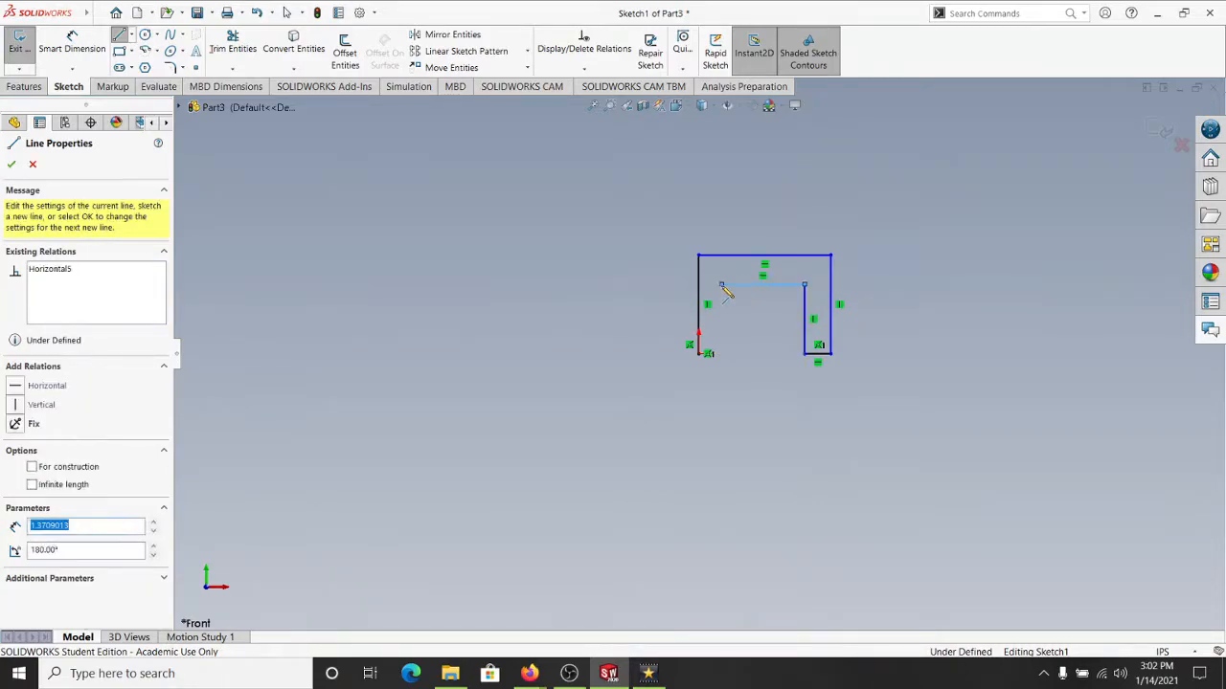
{"action": "left_click", "coordinate": [722, 355]}
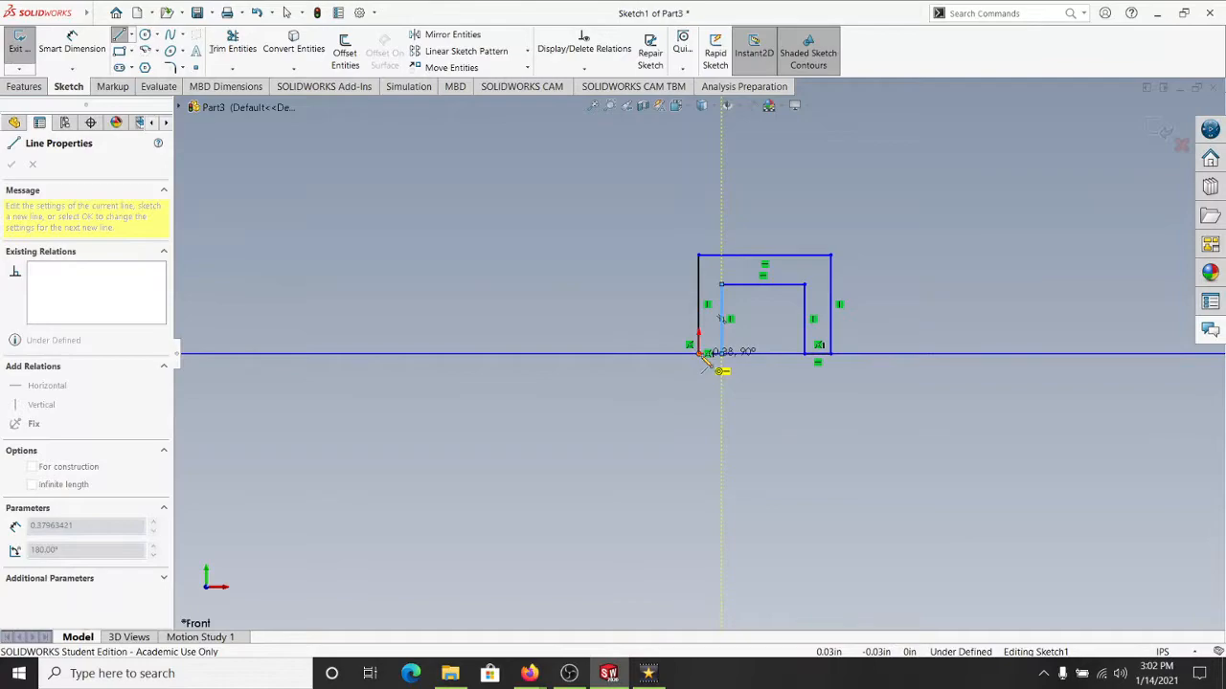
{"action": "left_click", "coordinate": [710, 353]}
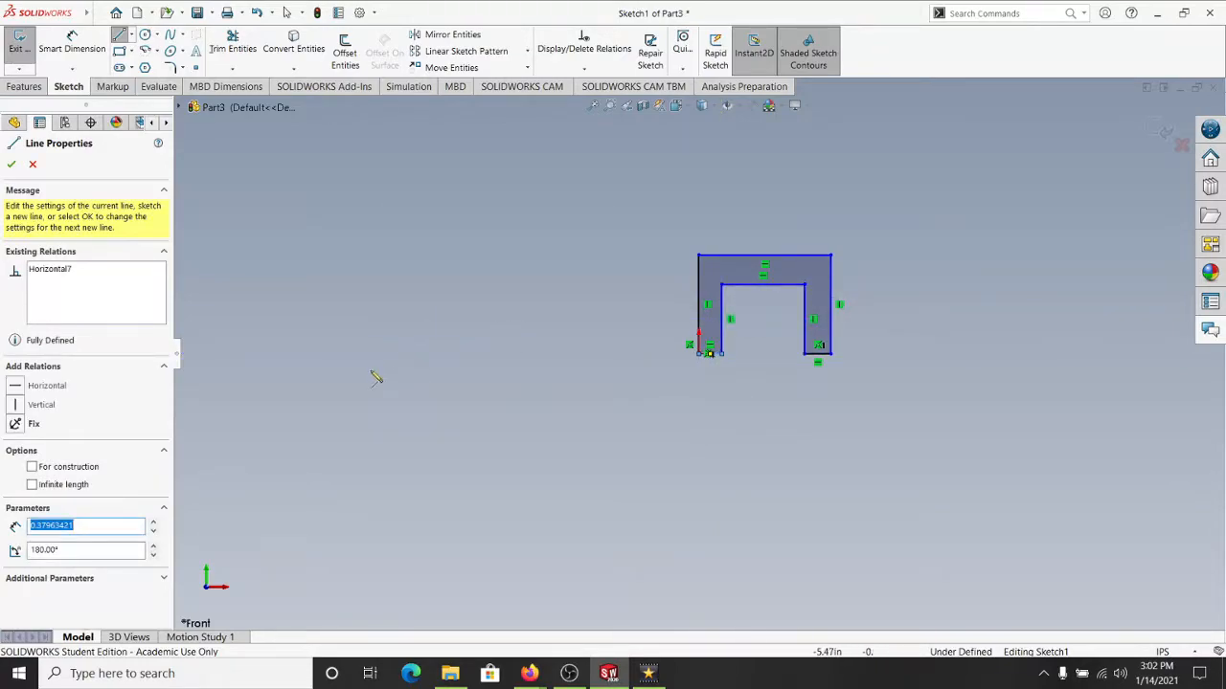
Step: Add a Fix relation to the short bottom edge of the profile's left leg
{"action": "left_click", "coordinate": [804, 285]}
{"action": "left_click", "coordinate": [16, 424]}
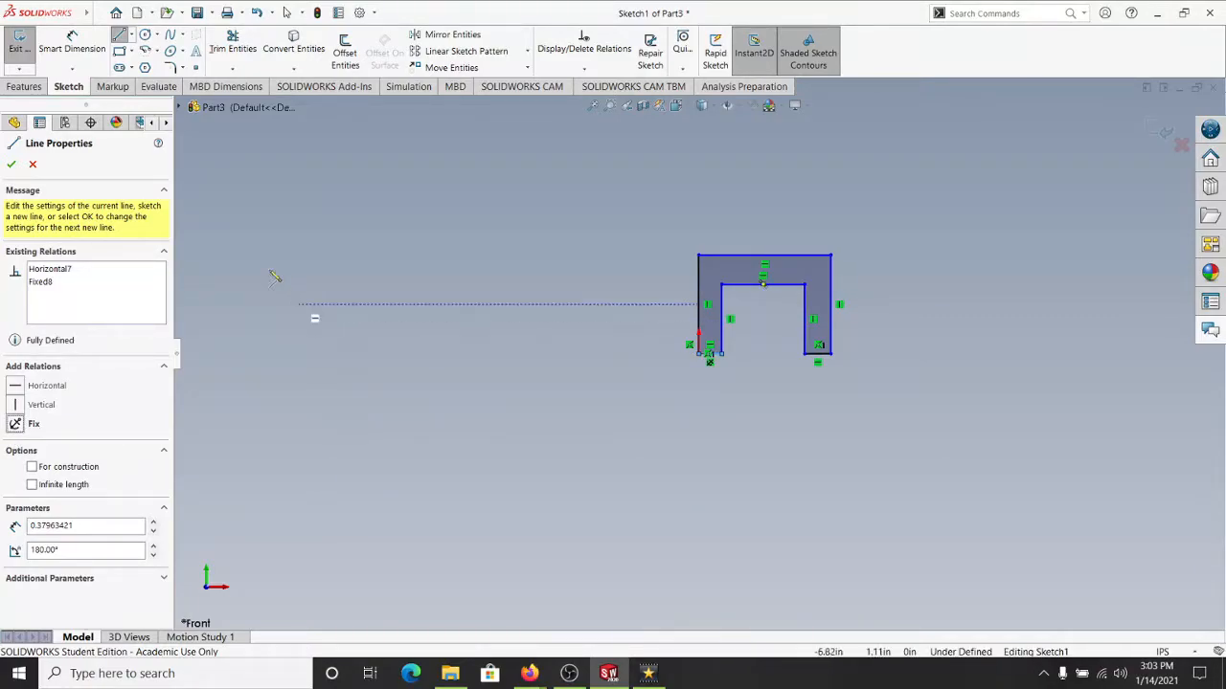
{"action": "left_click", "coordinate": [12, 166]}
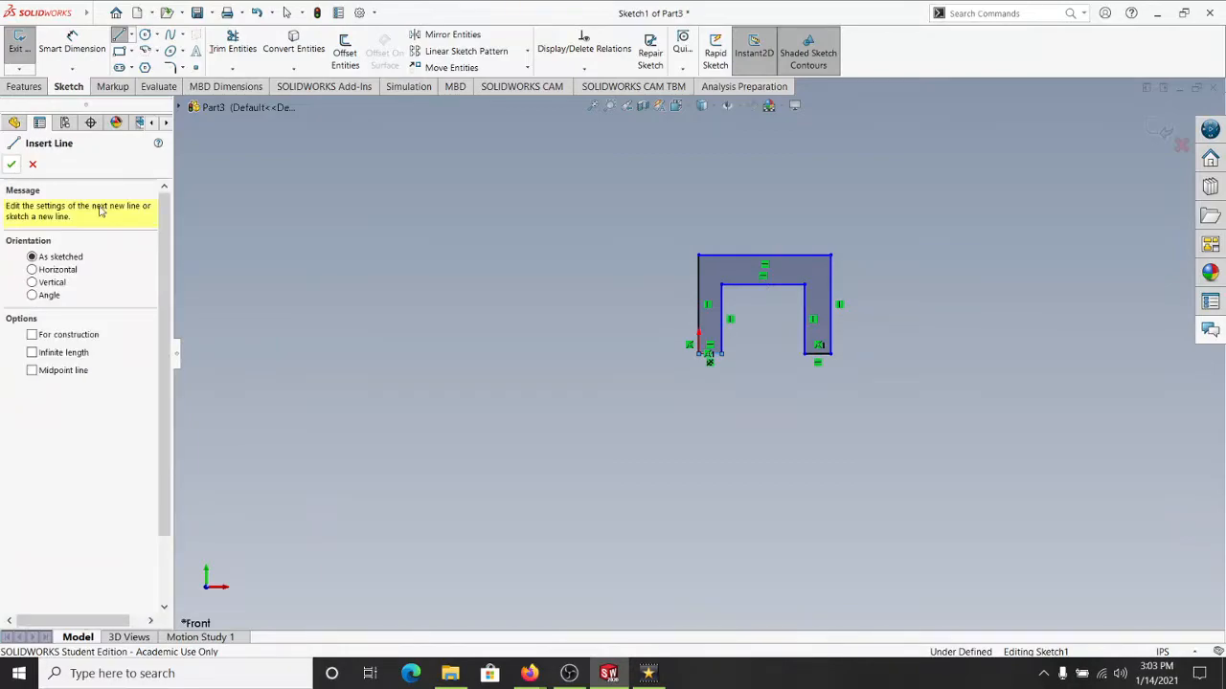
Step: Dimension the overall width between the profile's outer vertical edges as 3 in
{"action": "left_click", "coordinate": [67, 53]}
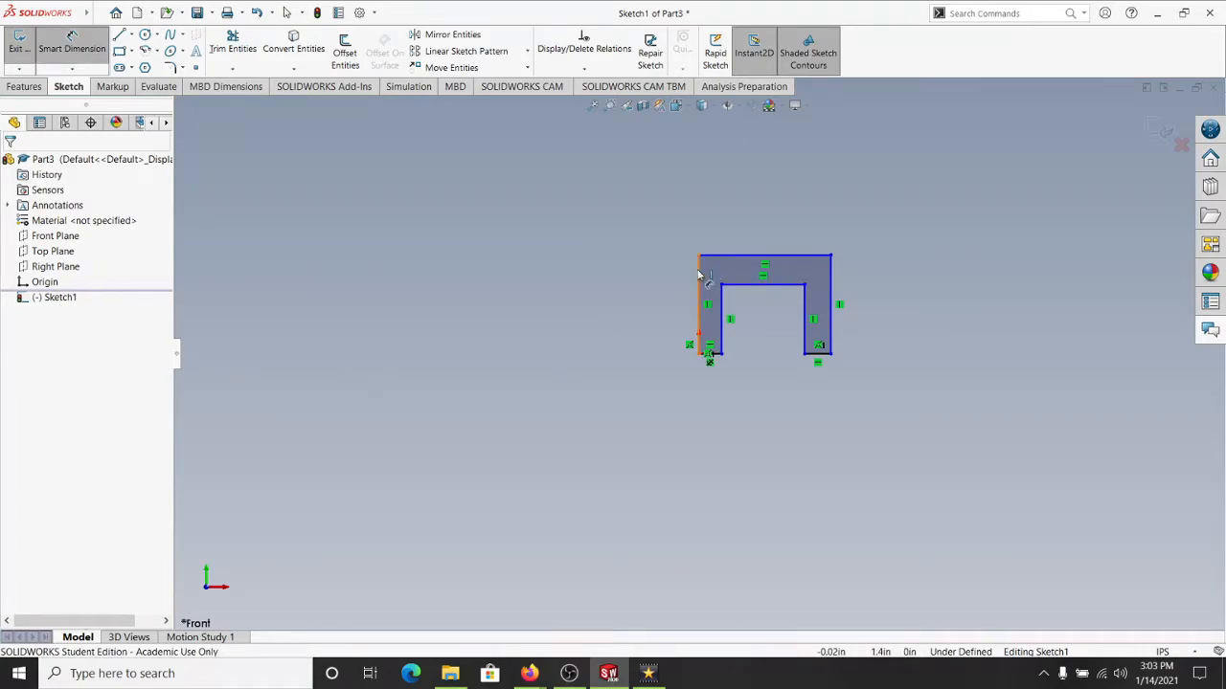
{"action": "left_click", "coordinate": [699, 278]}
{"action": "left_click", "coordinate": [831, 278]}
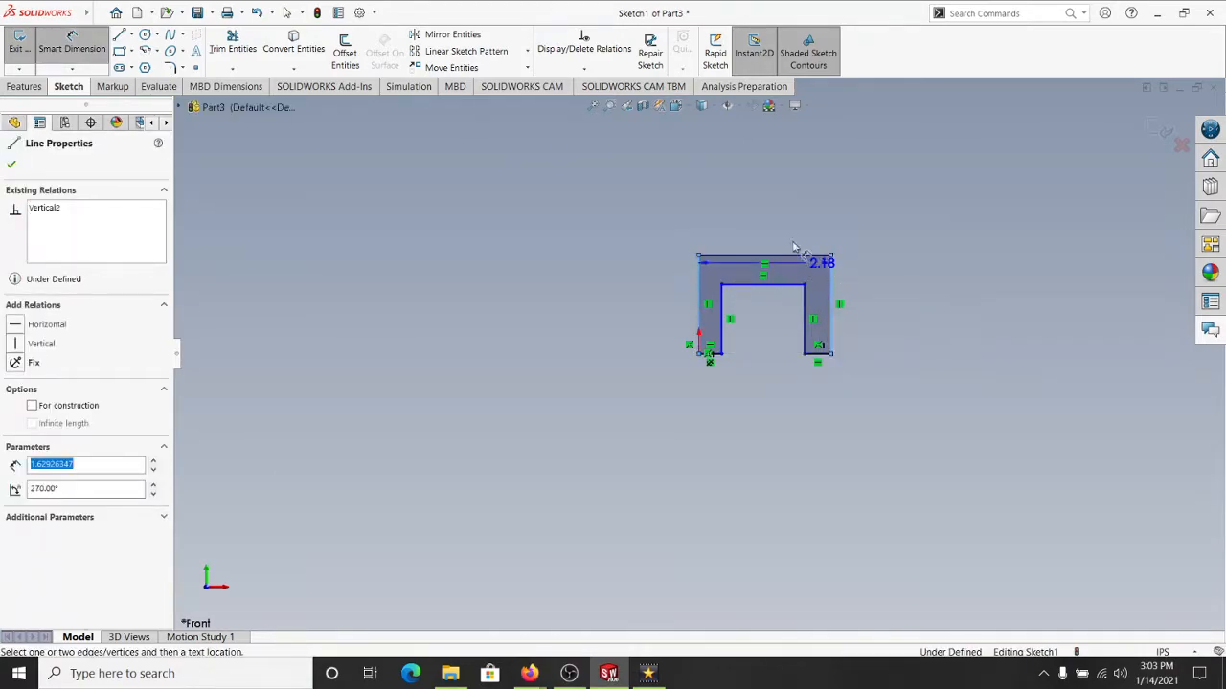
{"action": "left_click", "coordinate": [777, 217]}
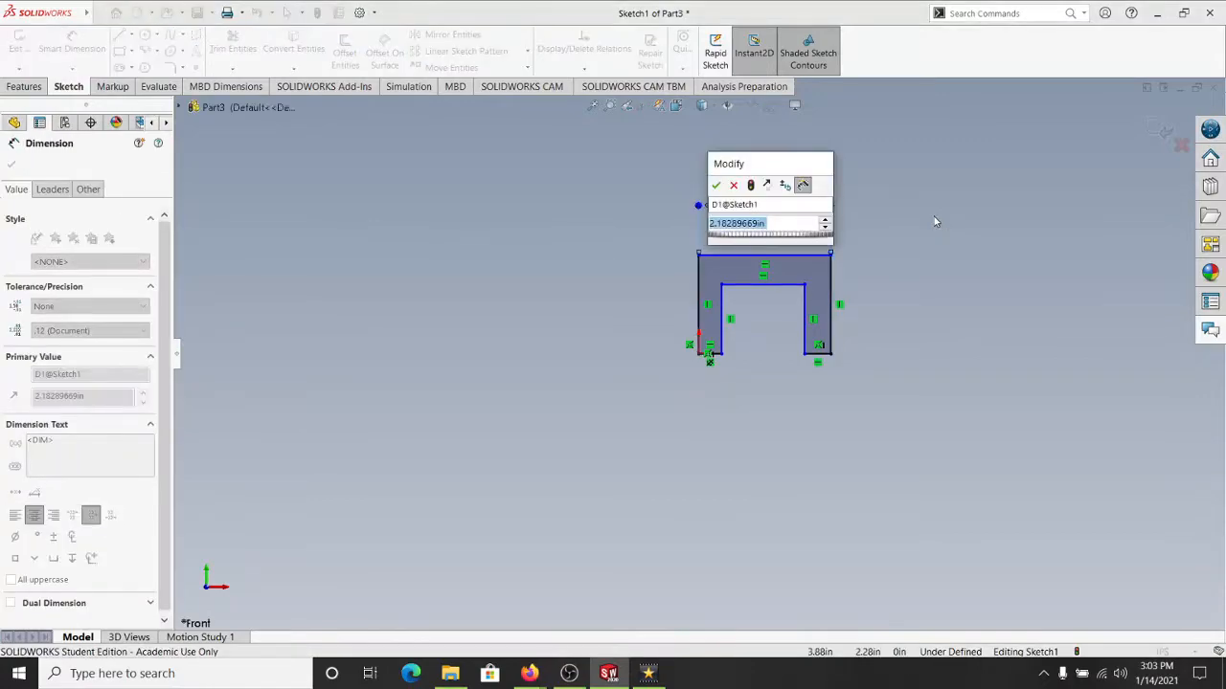
{"action": "type", "text": "3"}
{"action": "key", "text": "Return"}
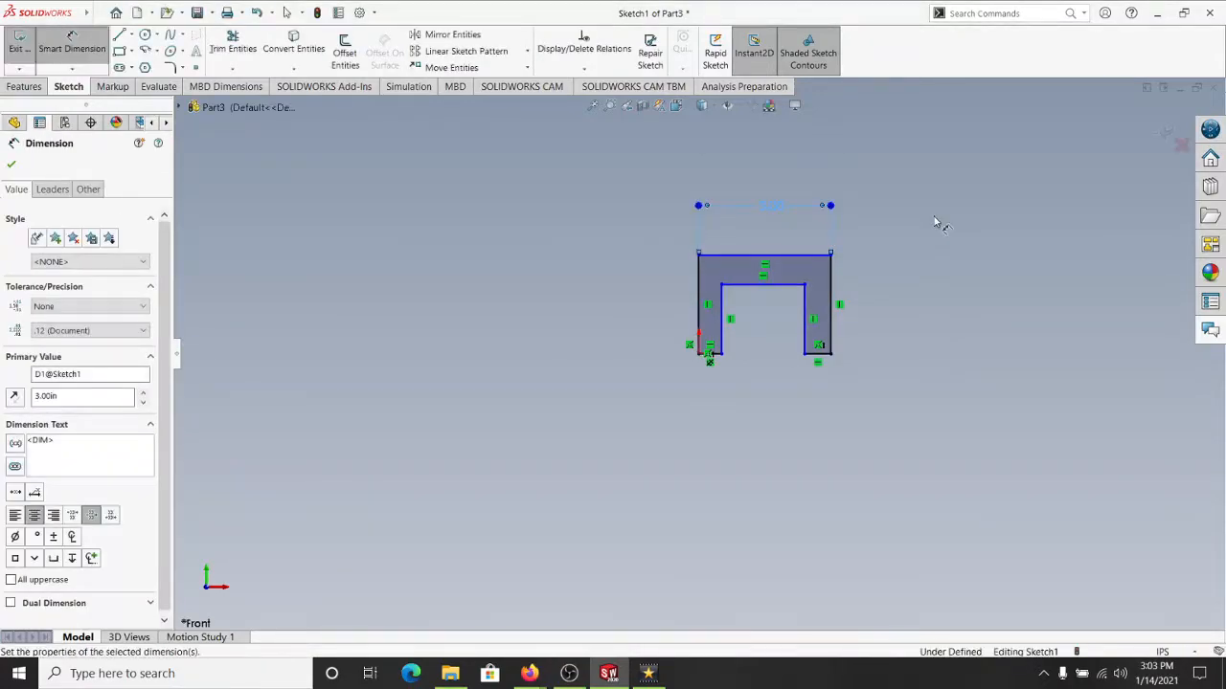
Step: Dimension the width of the profile's right leg as 0.6 in
{"action": "left_click", "coordinate": [807, 311]}
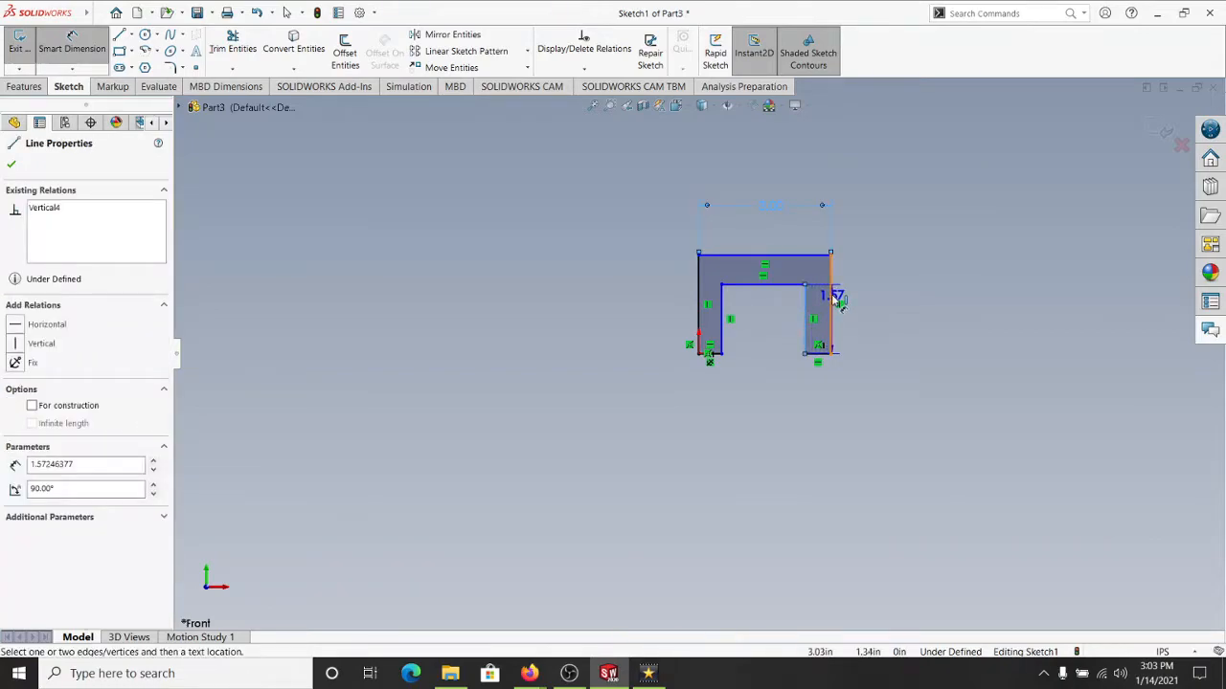
{"action": "left_click", "coordinate": [830, 299]}
{"action": "left_click", "coordinate": [905, 384]}
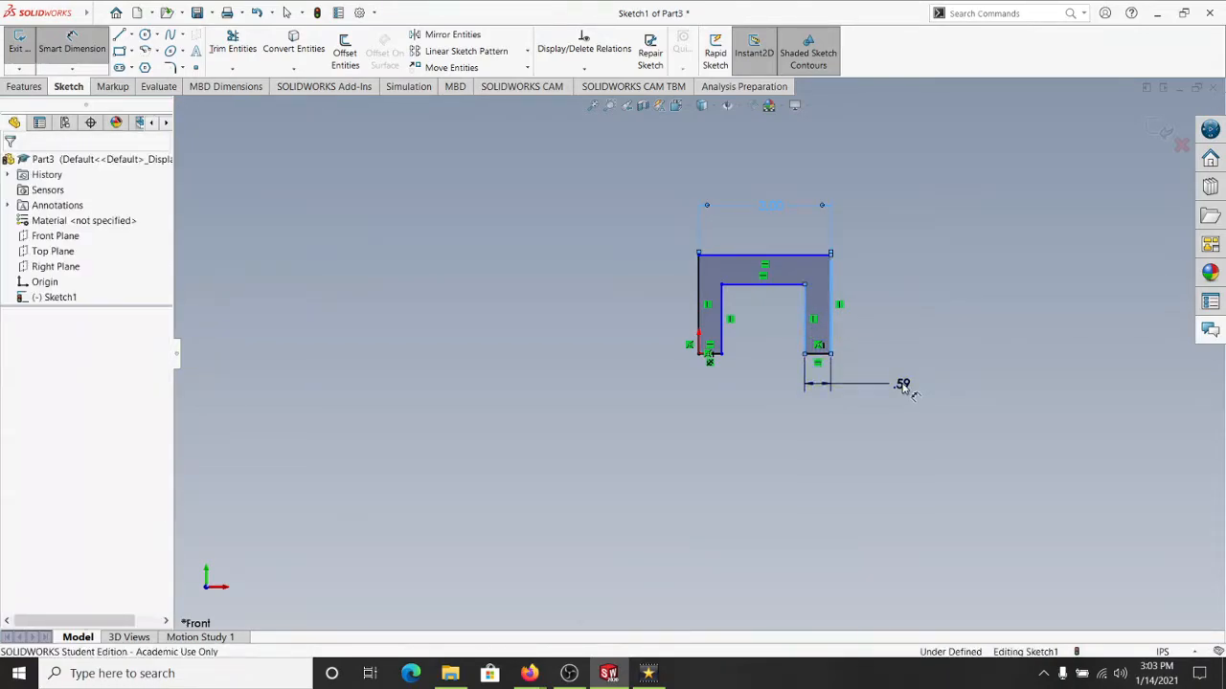
{"action": "type", "text": ".6"}
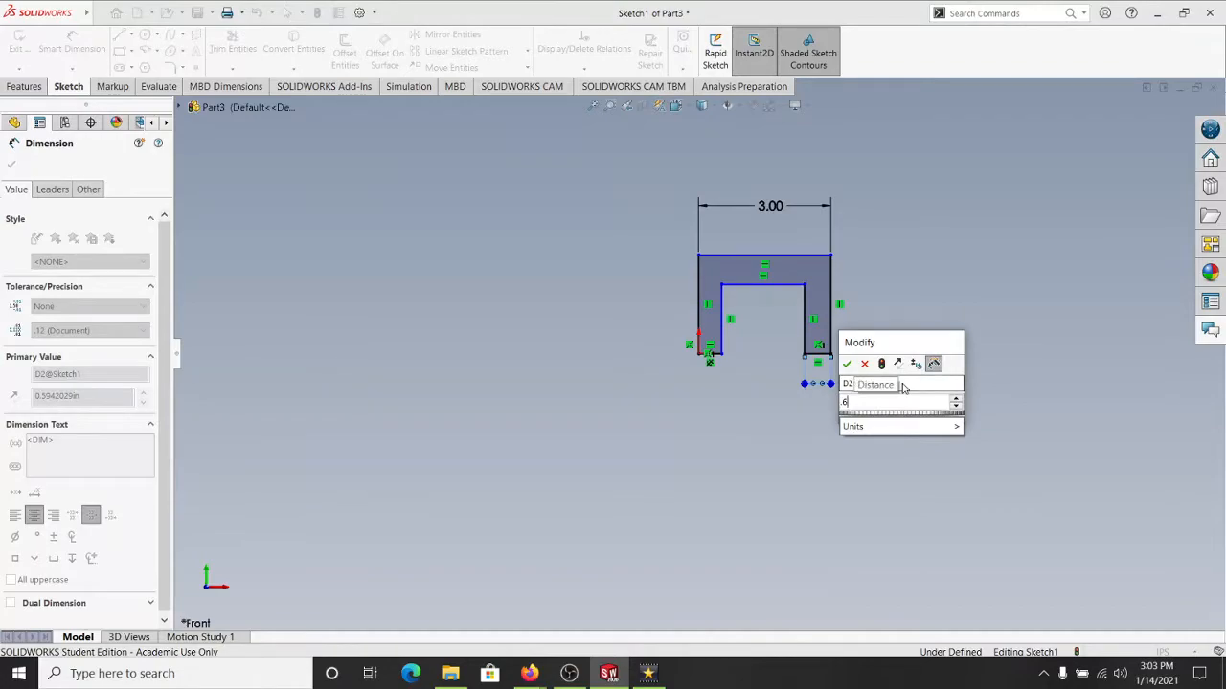
{"action": "key", "text": "Return"}
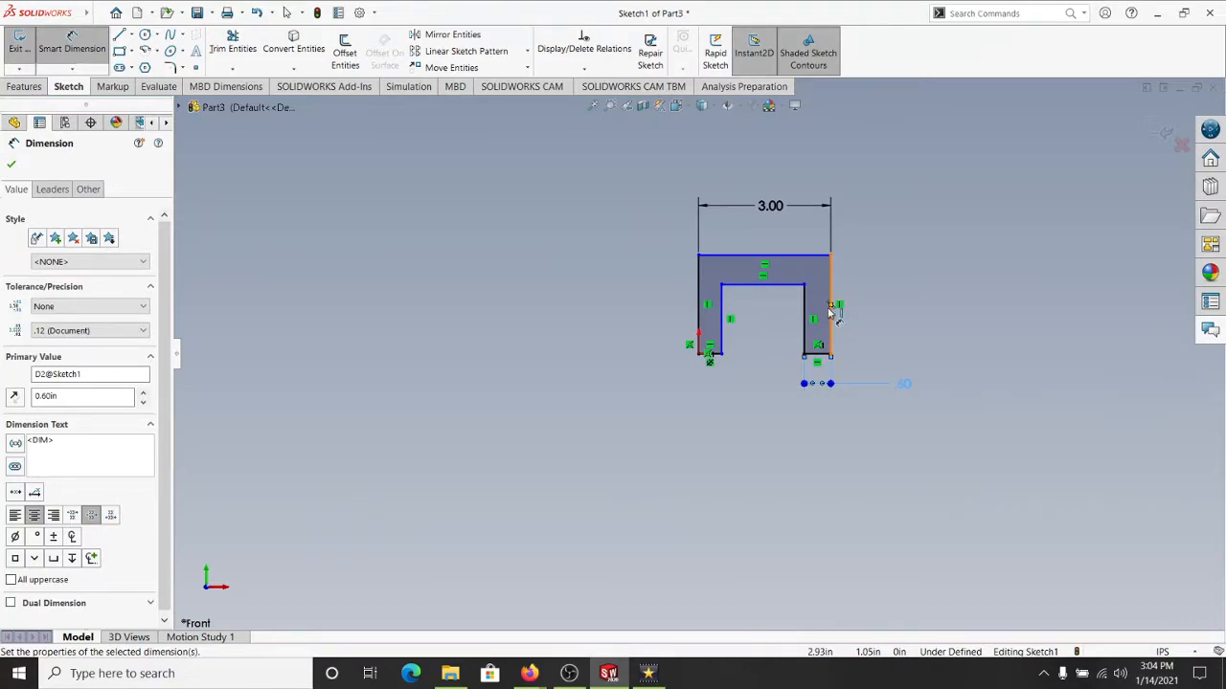
Step: Dimension the thickness of the top bar and the width of the left leg as 0.6 in each
{"action": "left_click", "coordinate": [778, 284]}
{"action": "left_click", "coordinate": [772, 256]}
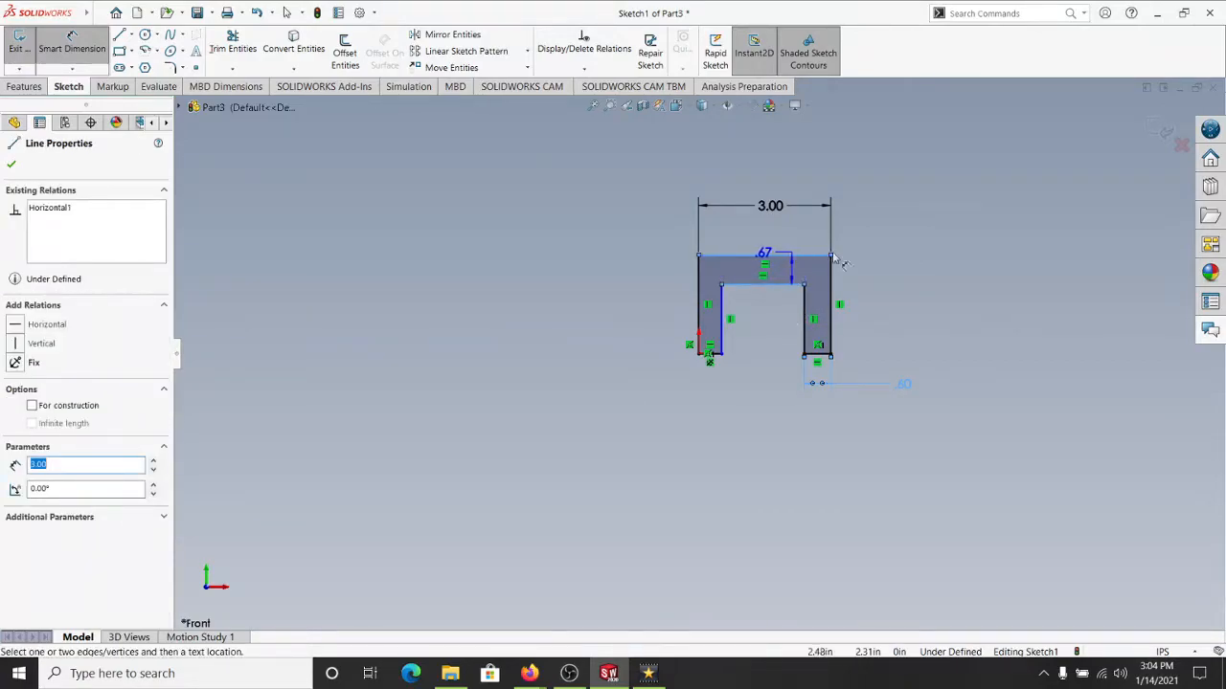
{"action": "left_click", "coordinate": [900, 251]}
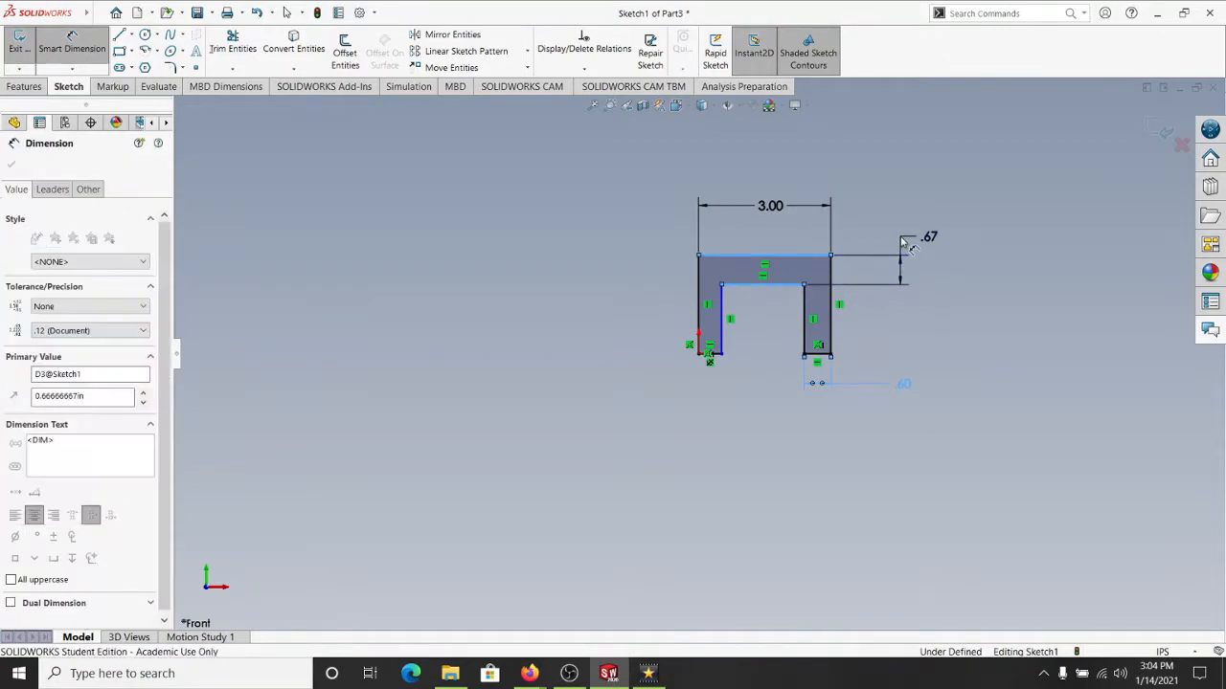
{"action": "type", "text": ".6"}
{"action": "key", "text": "Return"}
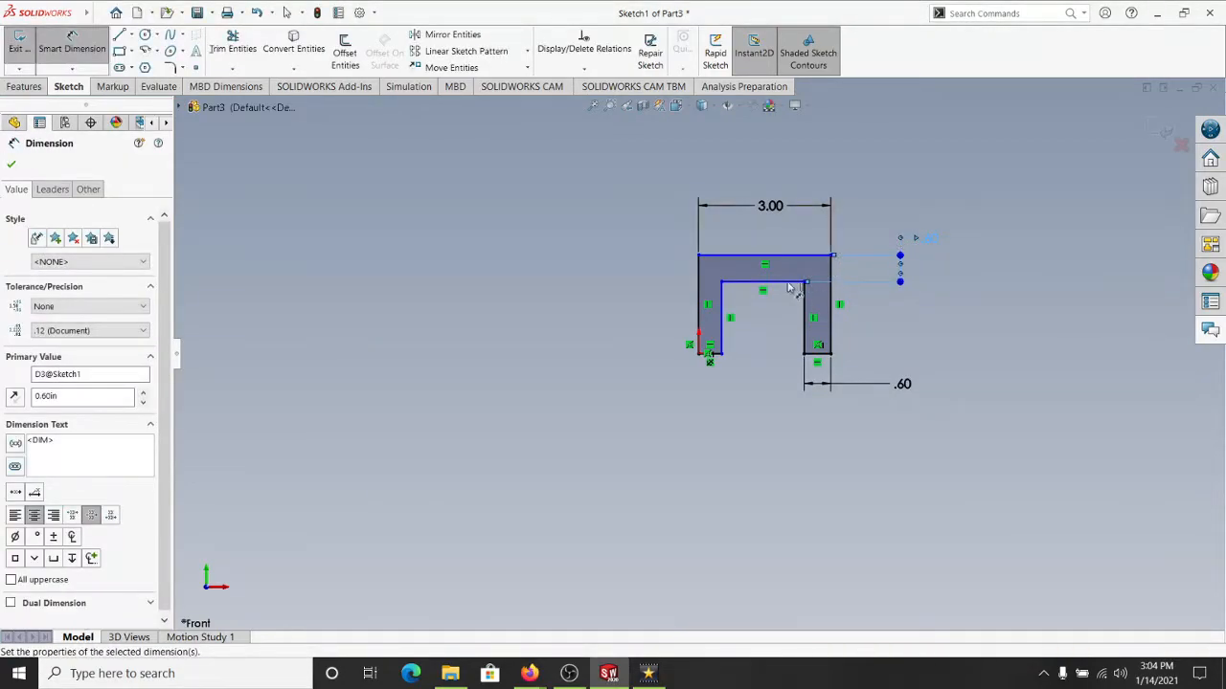
{"action": "left_click", "coordinate": [704, 322]}
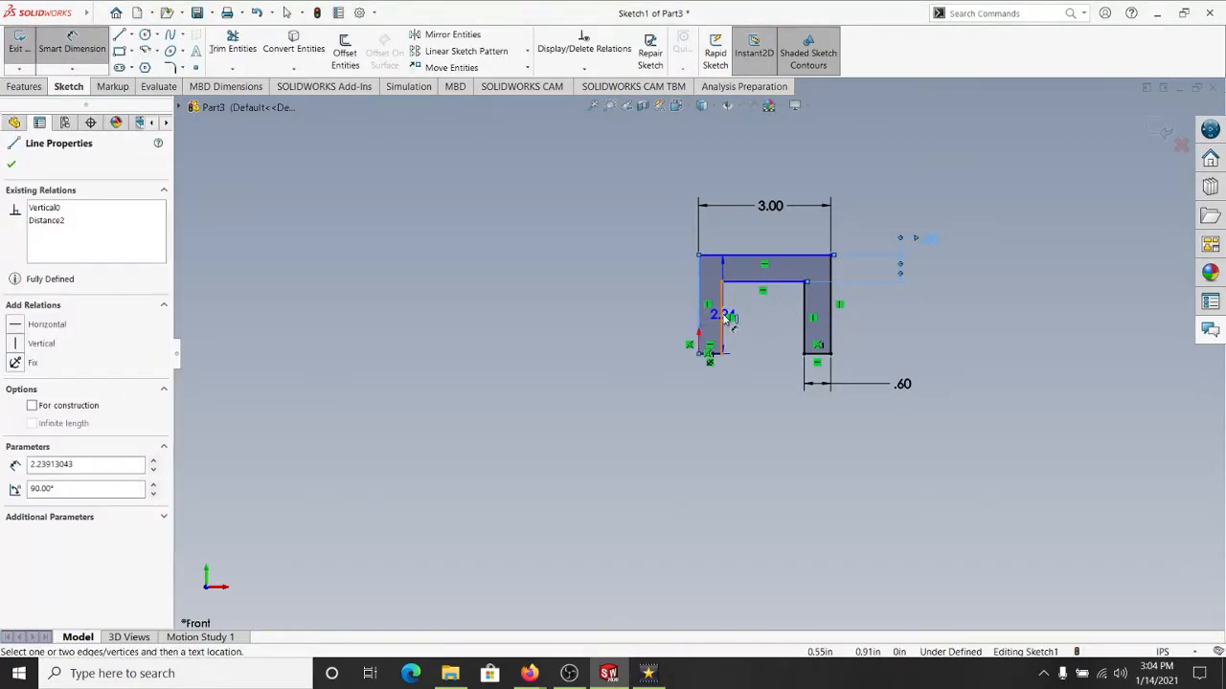
{"action": "left_click", "coordinate": [761, 421]}
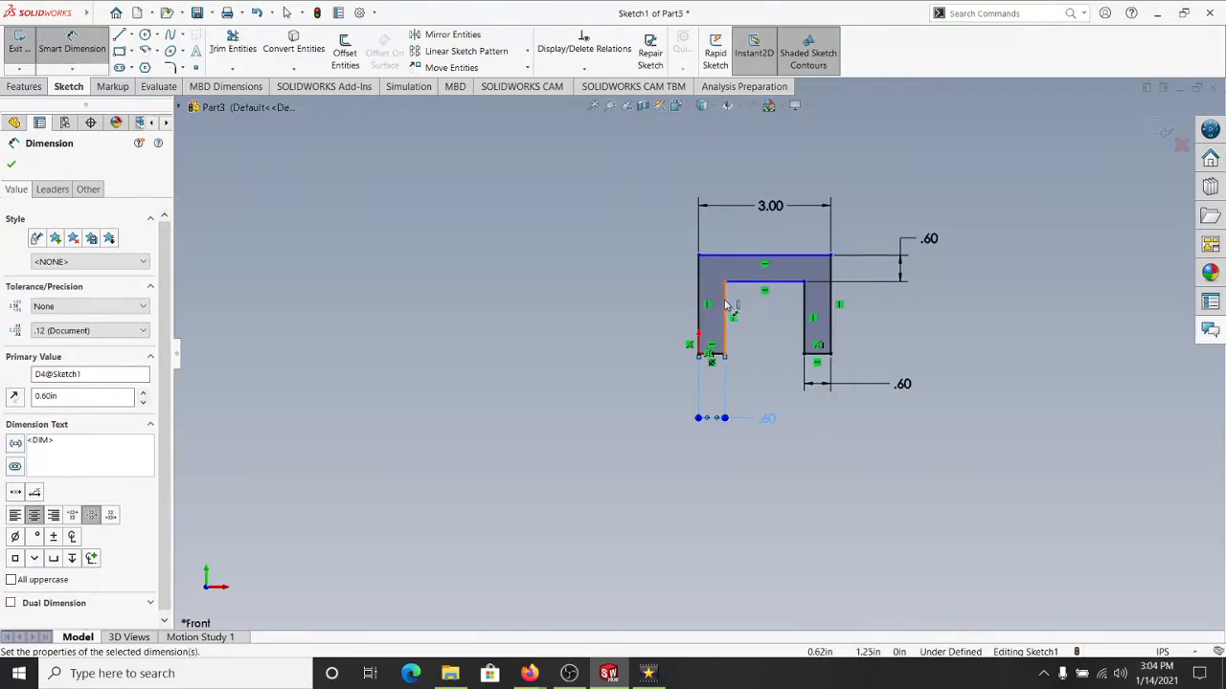
Step: Dimension the profile's overall height from its bottom to its top edge as 3 in and exit the sketch
{"action": "left_click", "coordinate": [741, 259]}
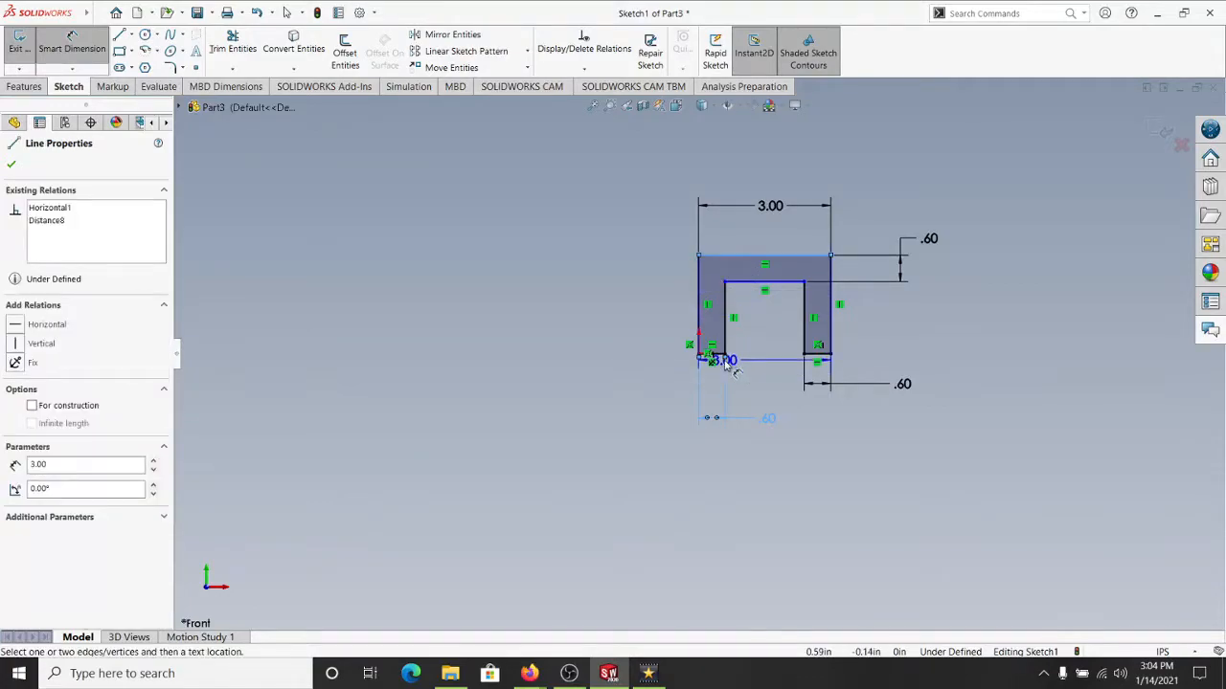
{"action": "left_click", "coordinate": [718, 354]}
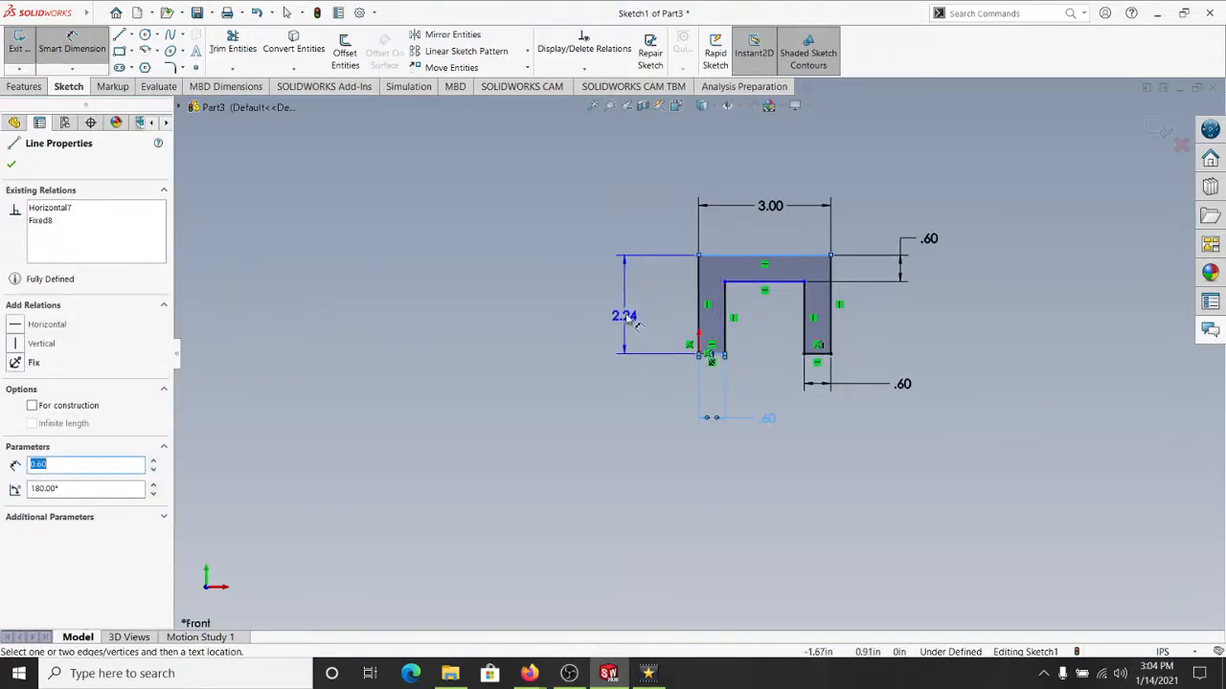
{"action": "left_click", "coordinate": [628, 307]}
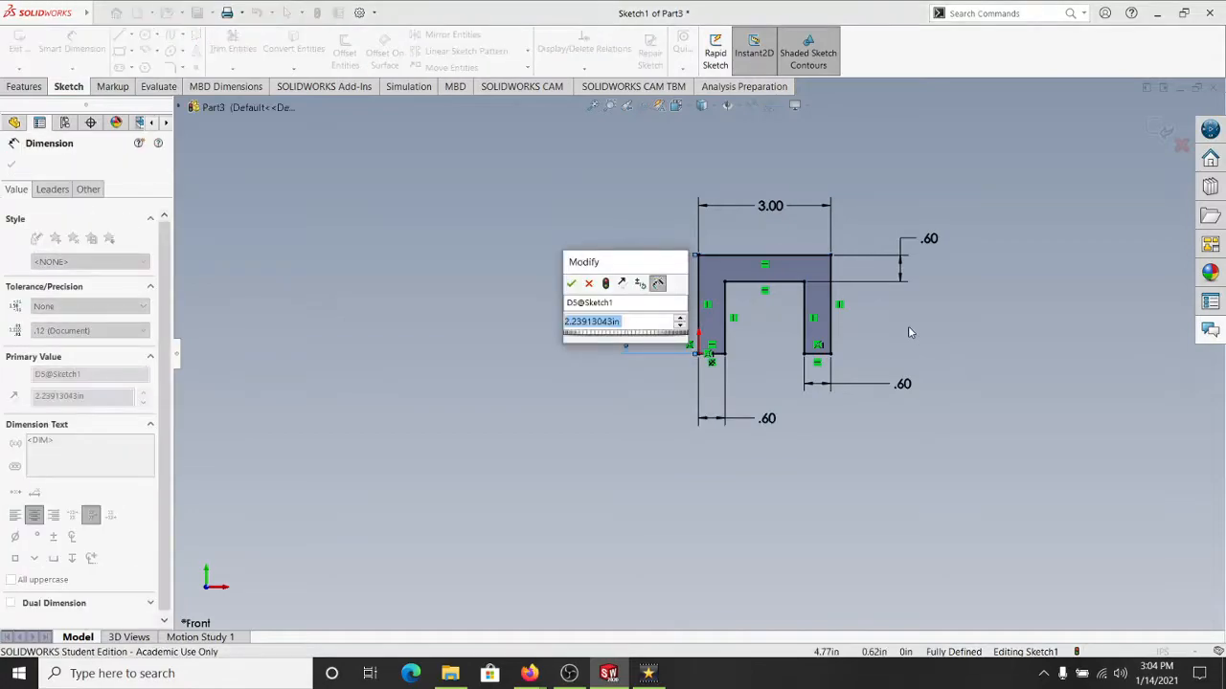
{"action": "type", "text": "3."}
{"action": "key", "text": "Return"}
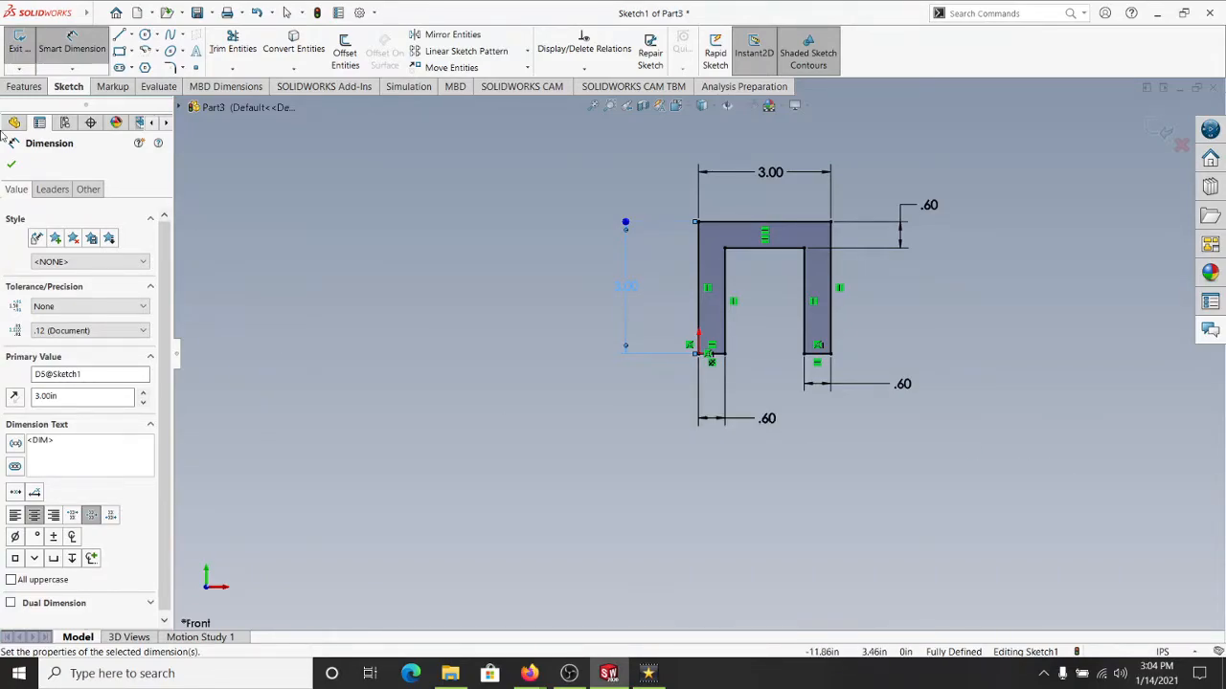
{"action": "left_click", "coordinate": [11, 167]}
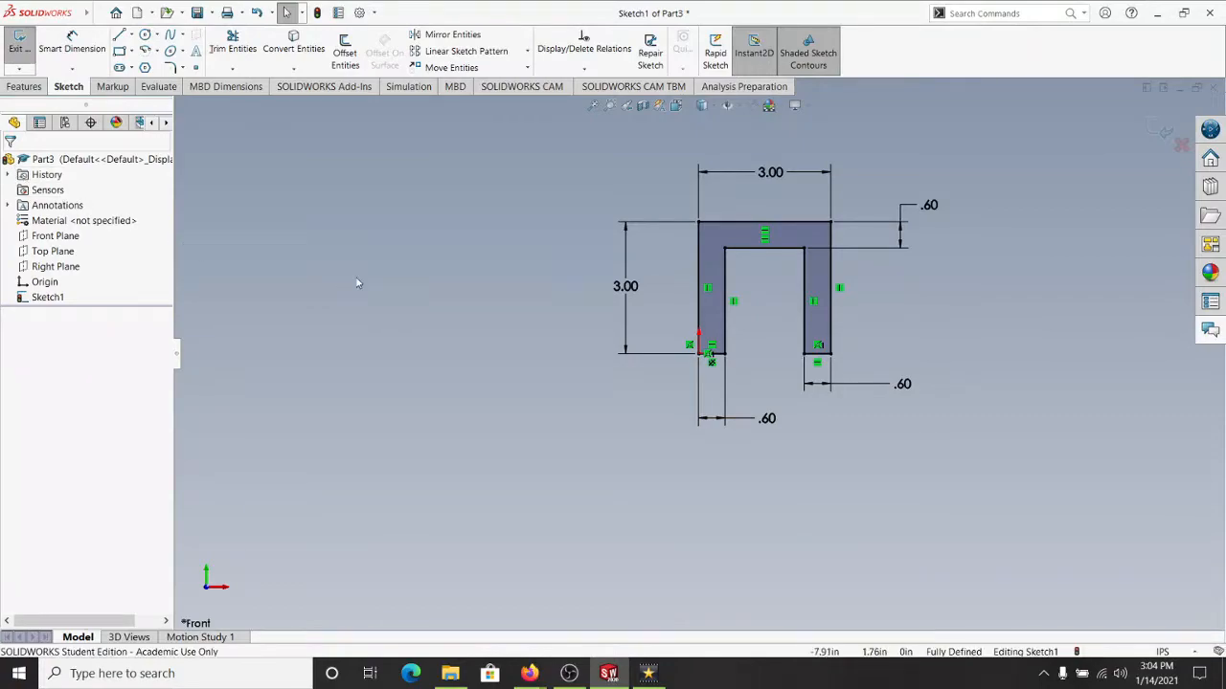
{"action": "left_click", "coordinate": [318, 13]}
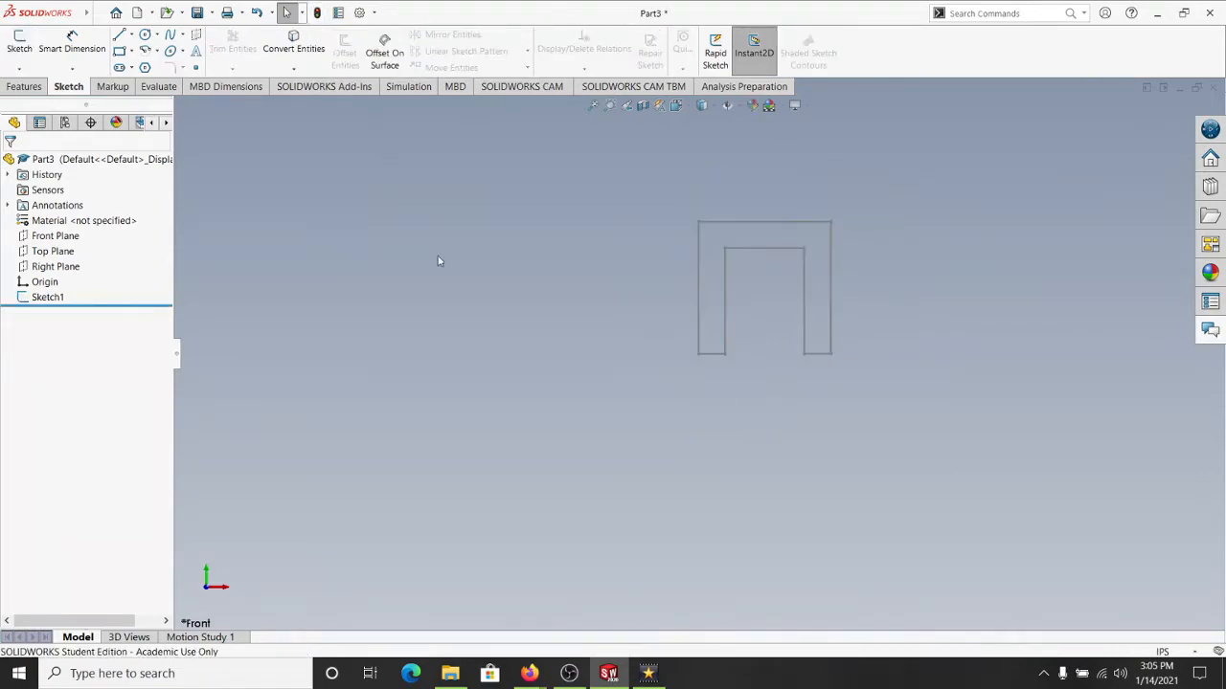
Step: Set up a boss extrusion of the inverted-U profile with a blind depth of 10 in
{"action": "mouse_move", "coordinate": [705, 310]}
{"action": "middle_mouse_down"}
{"action": "mouse_move", "coordinate": [627, 364]}
{"action": "mouse_move", "coordinate": [687, 446]}
{"action": "mouse_move", "coordinate": [662, 413]}
{"action": "mouse_move", "coordinate": [679, 415]}
{"action": "mouse_move", "coordinate": [648, 419]}
{"action": "mouse_move", "coordinate": [691, 421]}
{"action": "middle_mouse_up"}
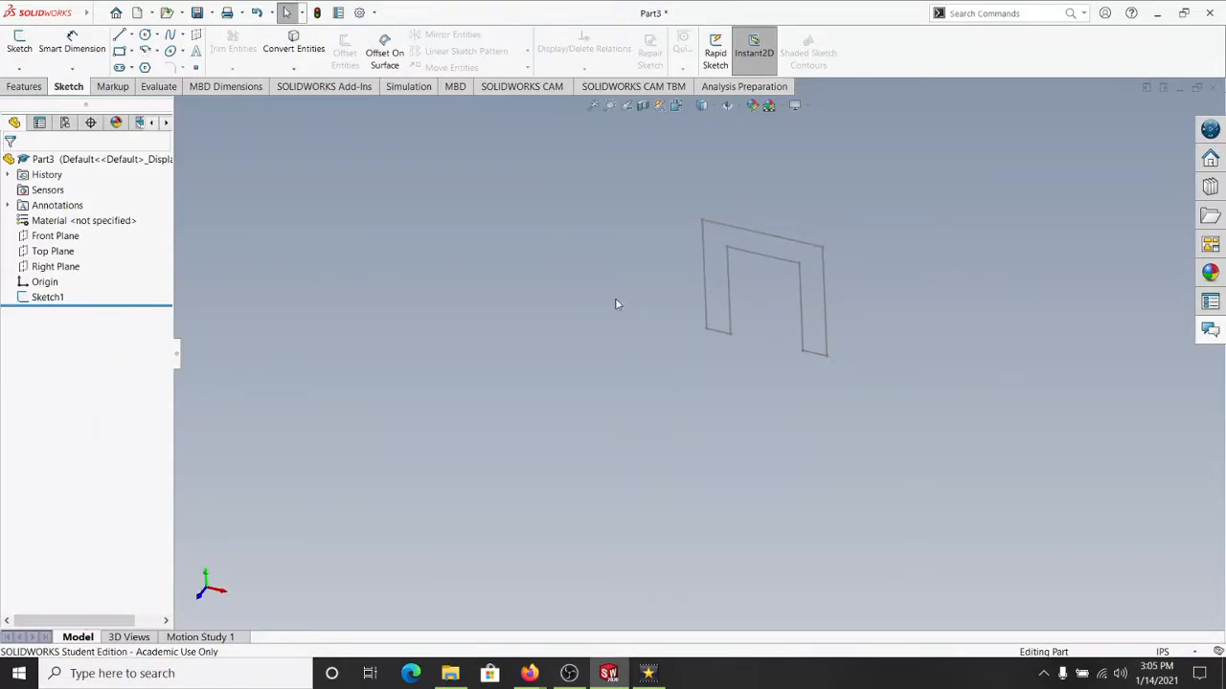
{"action": "left_click", "coordinate": [23, 87]}
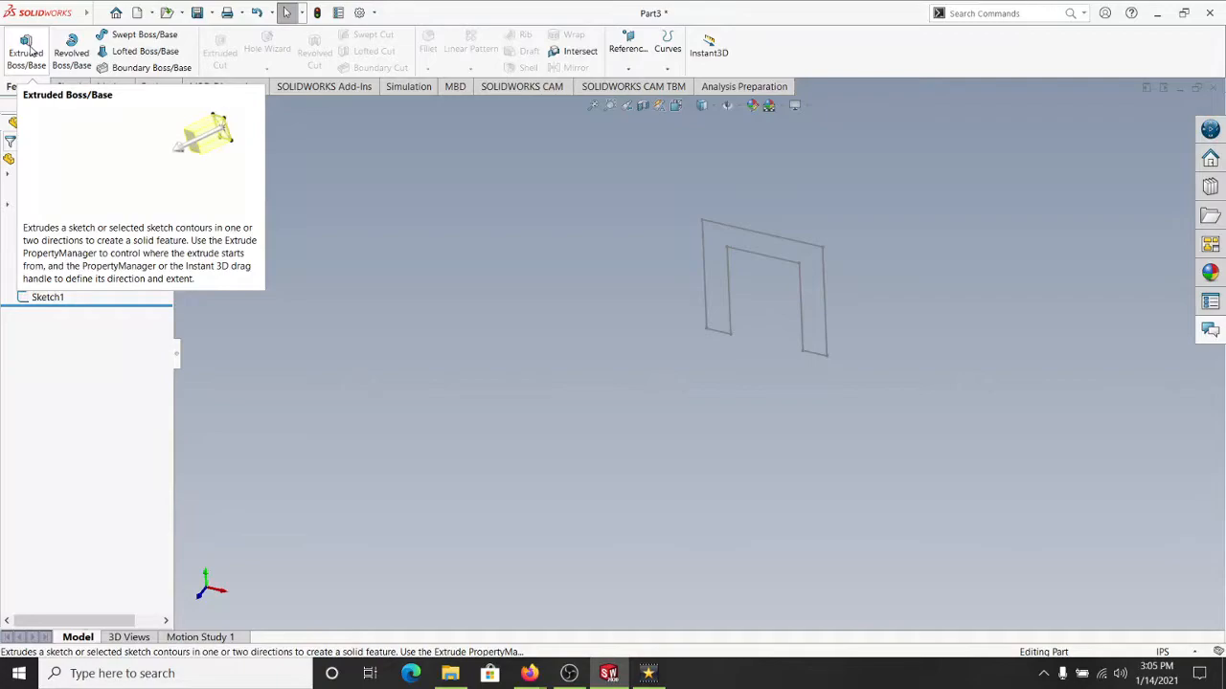
{"action": "left_click", "coordinate": [27, 48]}
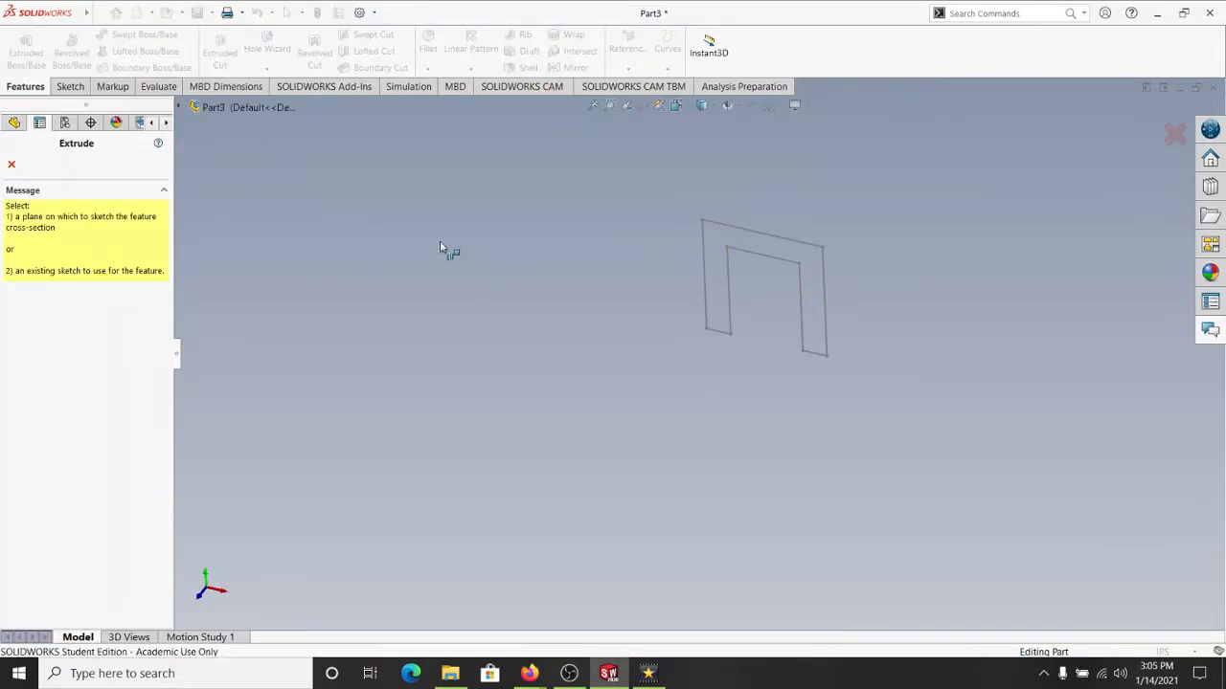
{"action": "left_click", "coordinate": [713, 227]}
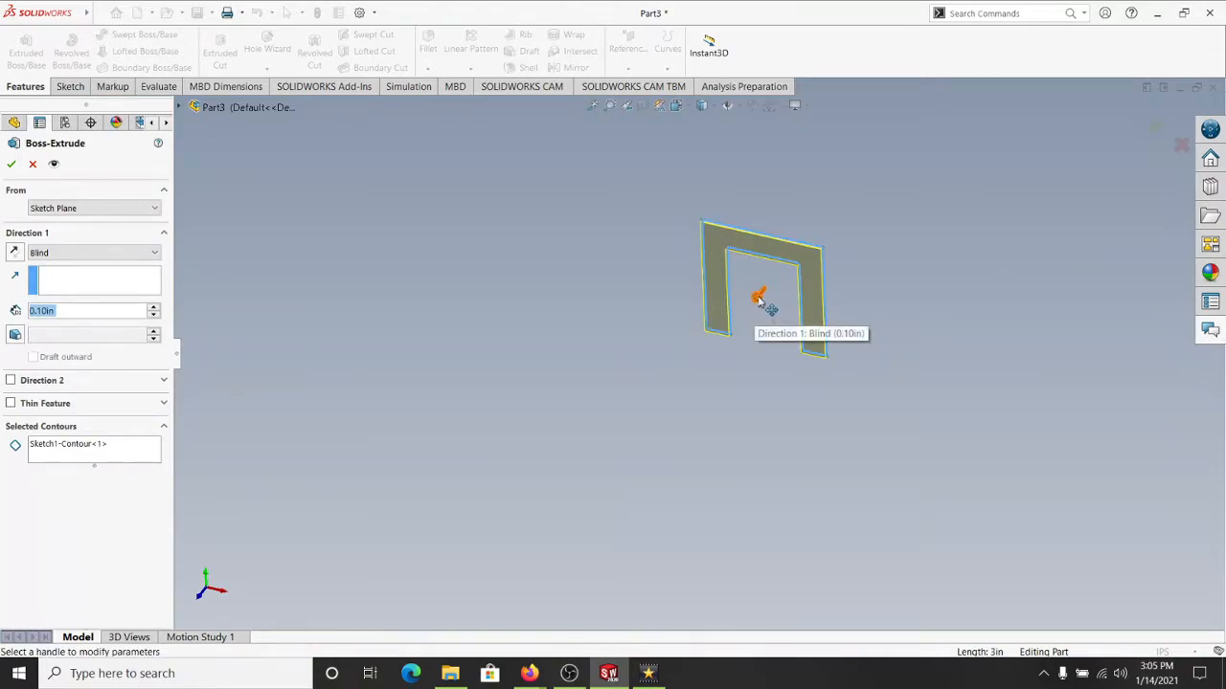
{"action": "mouse_move", "coordinate": [758, 299]}
{"action": "left_mouse_down"}
{"action": "mouse_move", "coordinate": [641, 443]}
{"action": "mouse_move", "coordinate": [635, 456]}
{"action": "mouse_move", "coordinate": [728, 335]}
{"action": "mouse_move", "coordinate": [605, 515]}
{"action": "left_mouse_up"}
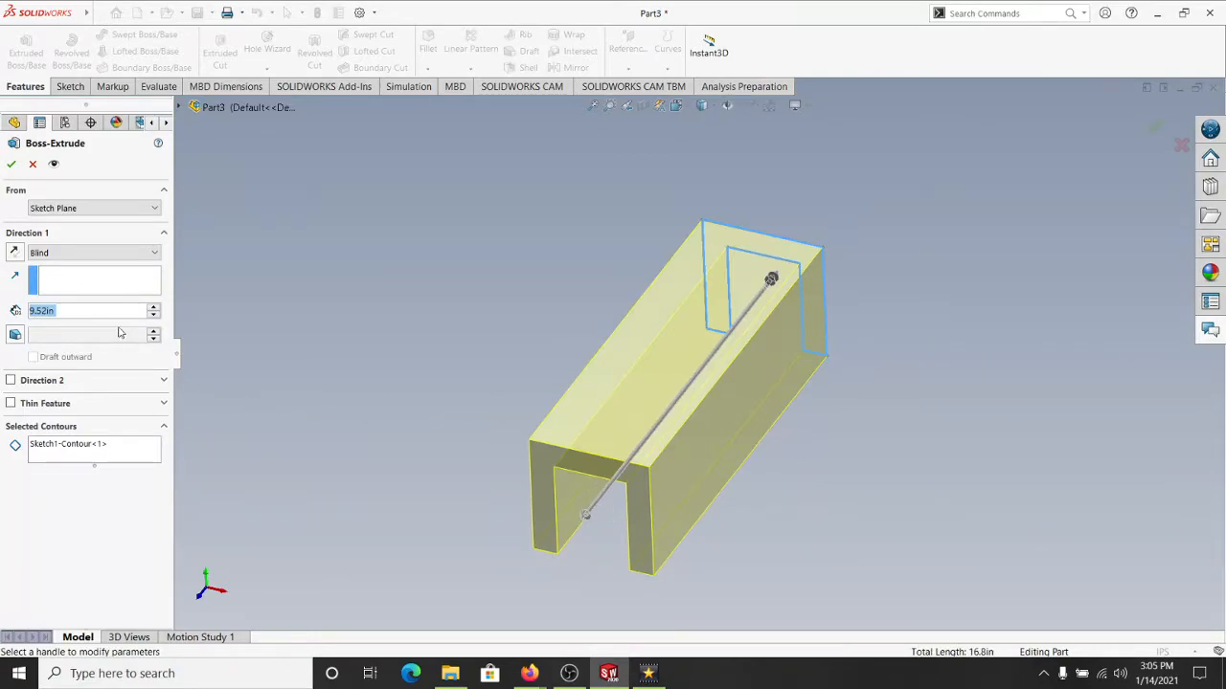
{"action": "left_click_drag", "start_coordinate": [65, 310], "coordinate": [2, 285]}
{"action": "type", "text": "10"}
{"action": "key", "text": "Return"}
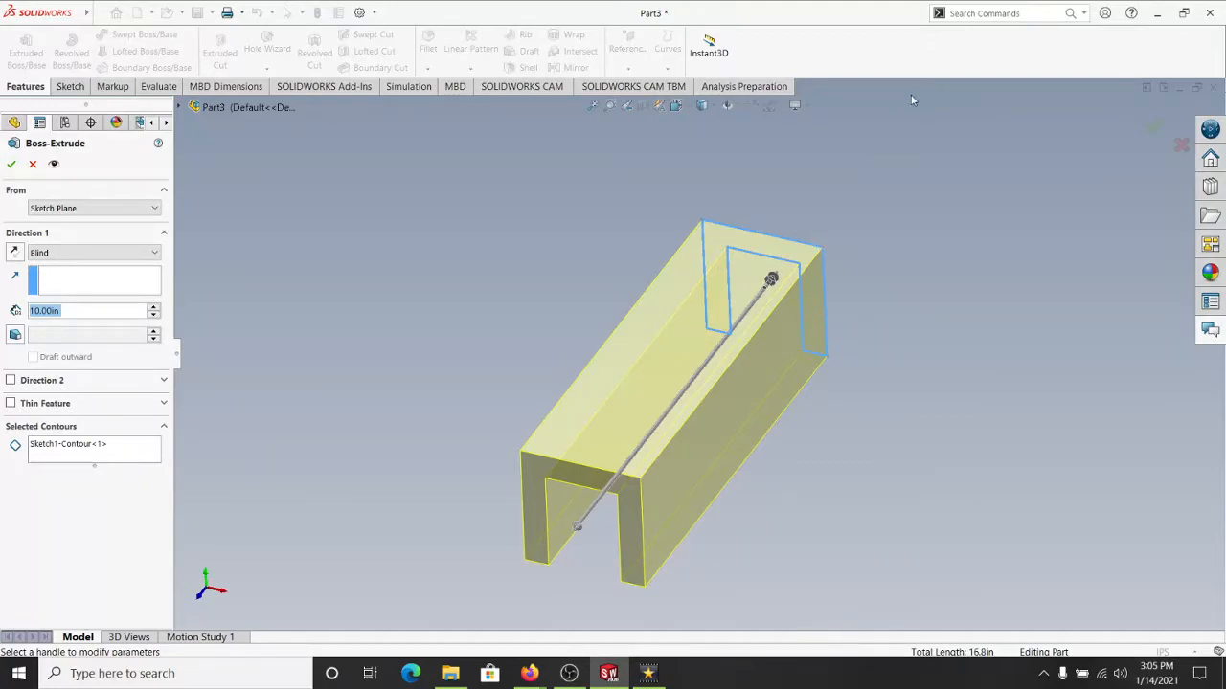
Step: Try the reversed extrusion direction and a 1° draft both inward and outward, restoring the original direction without draft
{"action": "left_click", "coordinate": [15, 254]}
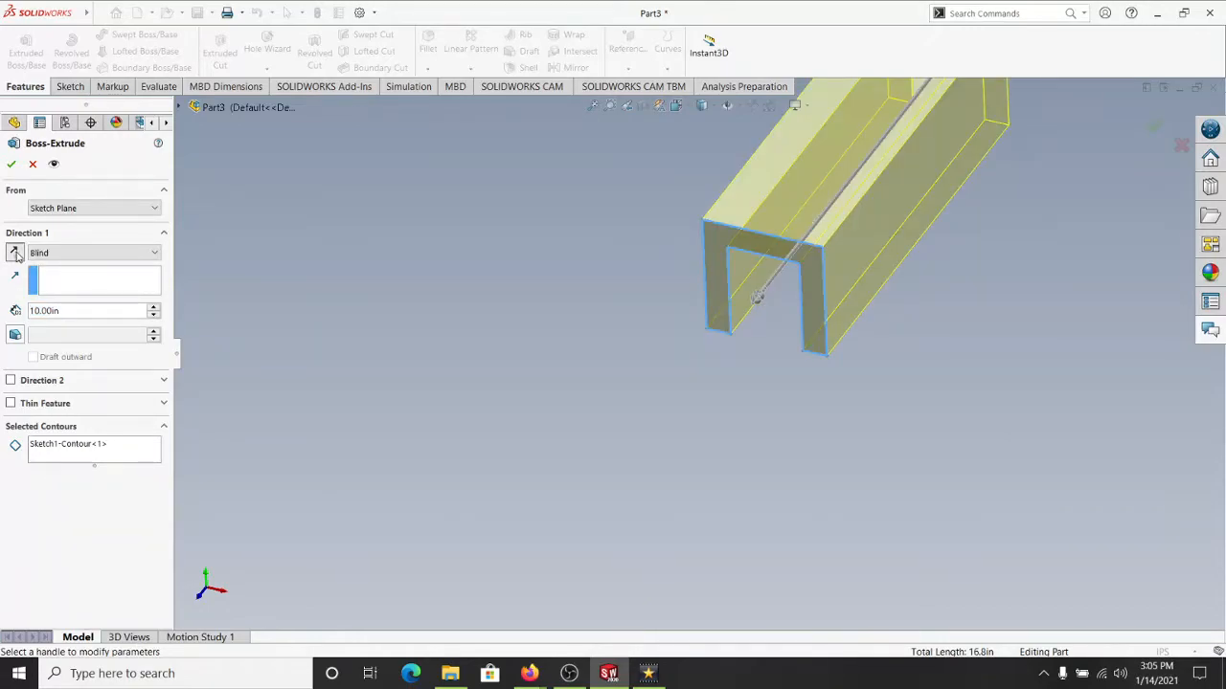
{"action": "left_click", "coordinate": [15, 254]}
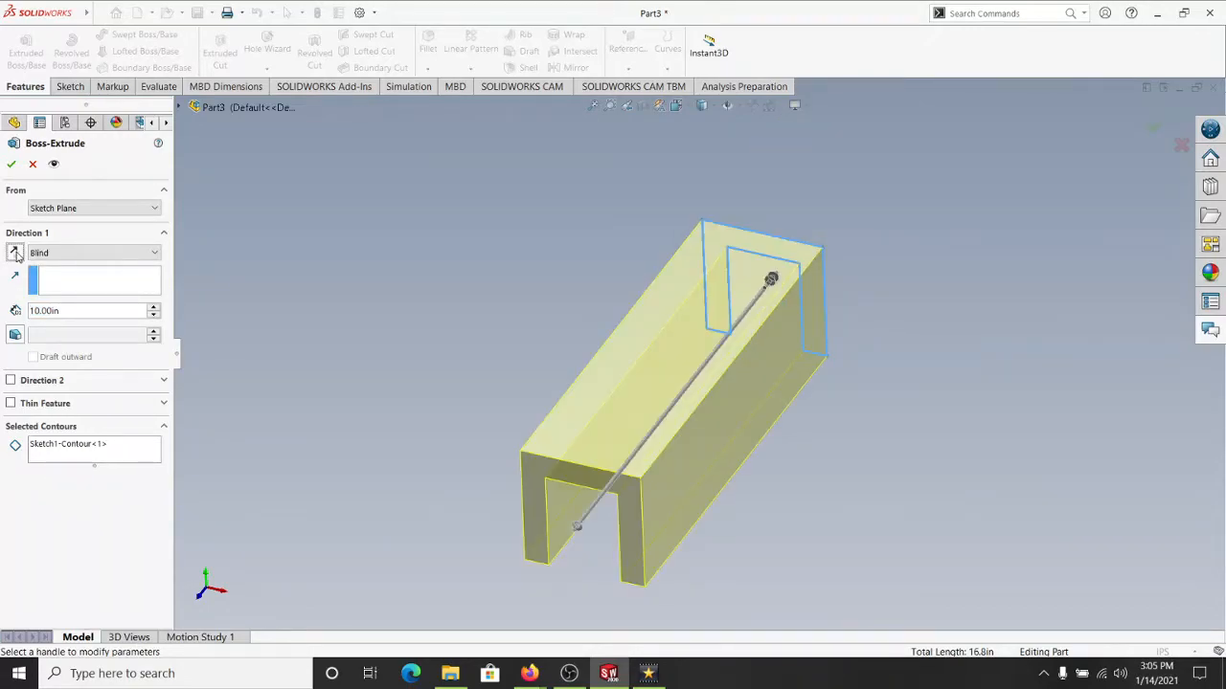
{"action": "left_click", "coordinate": [15, 336]}
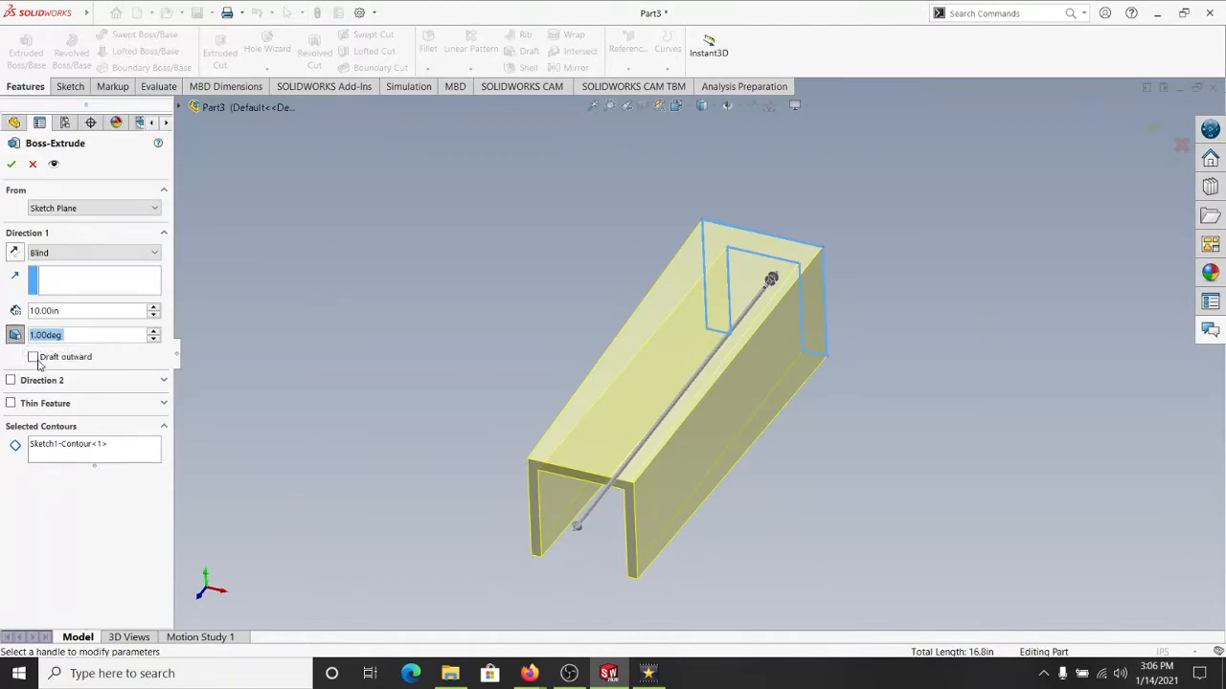
{"action": "left_click", "coordinate": [34, 358]}
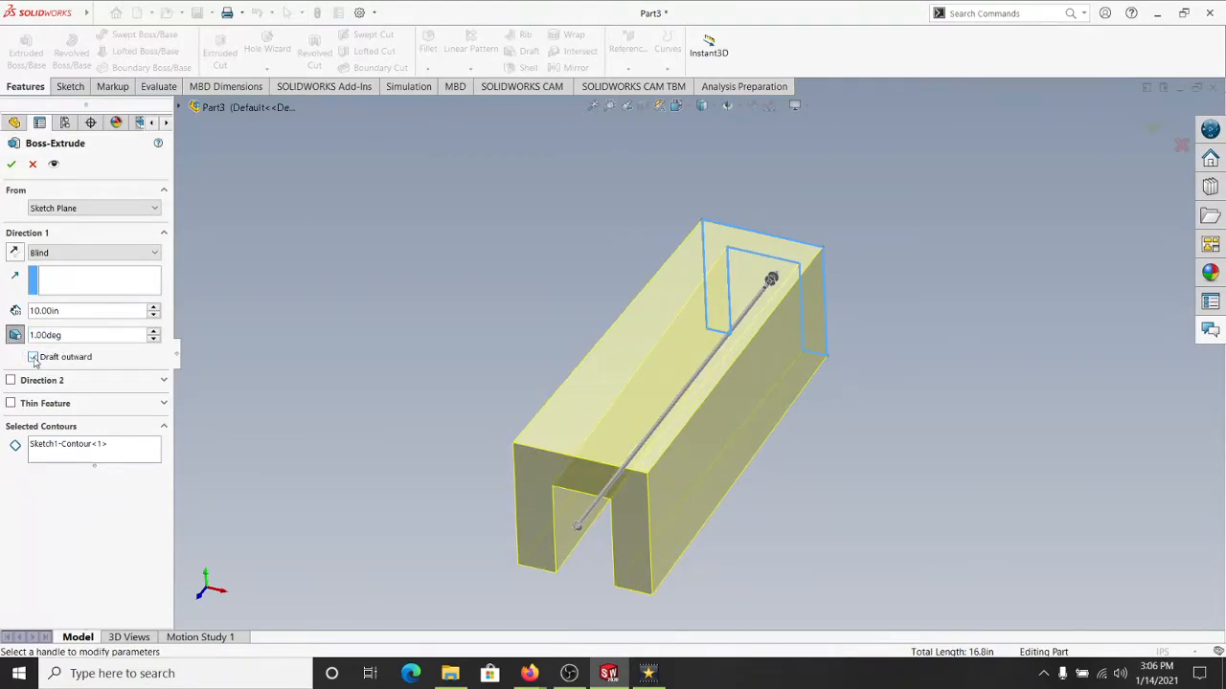
{"action": "left_click", "coordinate": [34, 357]}
{"action": "left_click", "coordinate": [15, 335]}
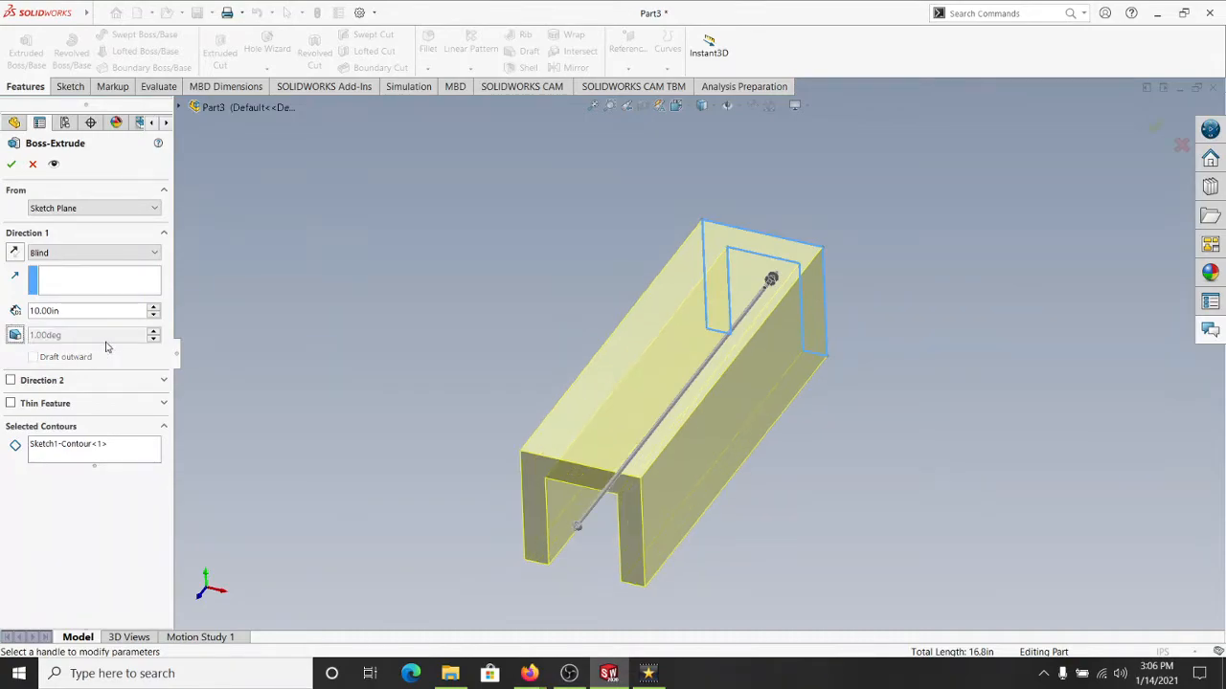
Step: Try adding a second blind extrusion direction with depths of 10 in and 6 in, and switch it off again
{"action": "left_click", "coordinate": [11, 381]}
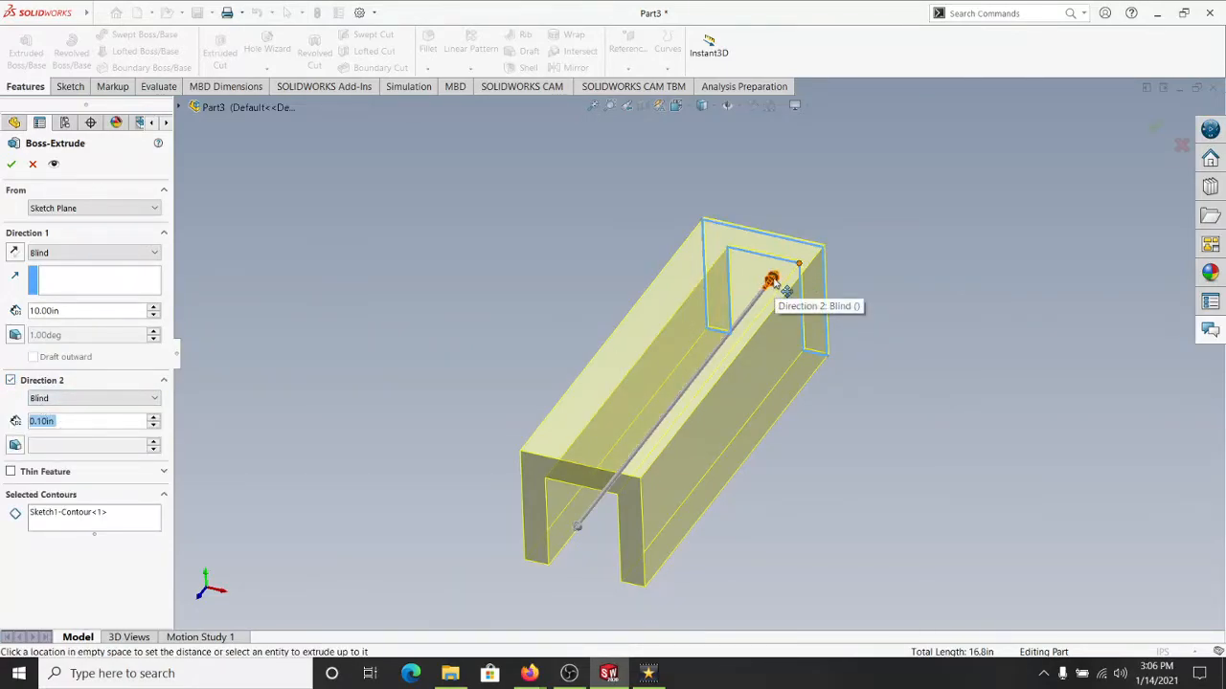
{"action": "left_click", "coordinate": [774, 281]}
{"action": "left_click", "coordinate": [831, 231]}
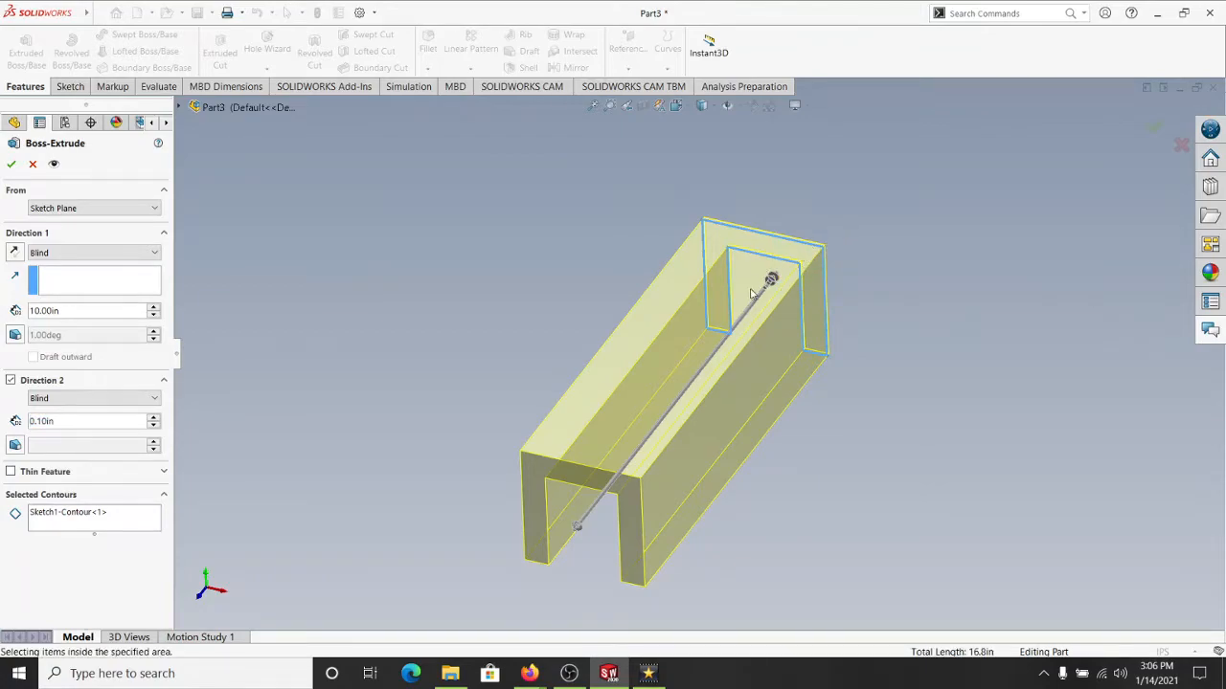
{"action": "left_click_drag", "start_coordinate": [771, 280], "coordinate": [870, 153]}
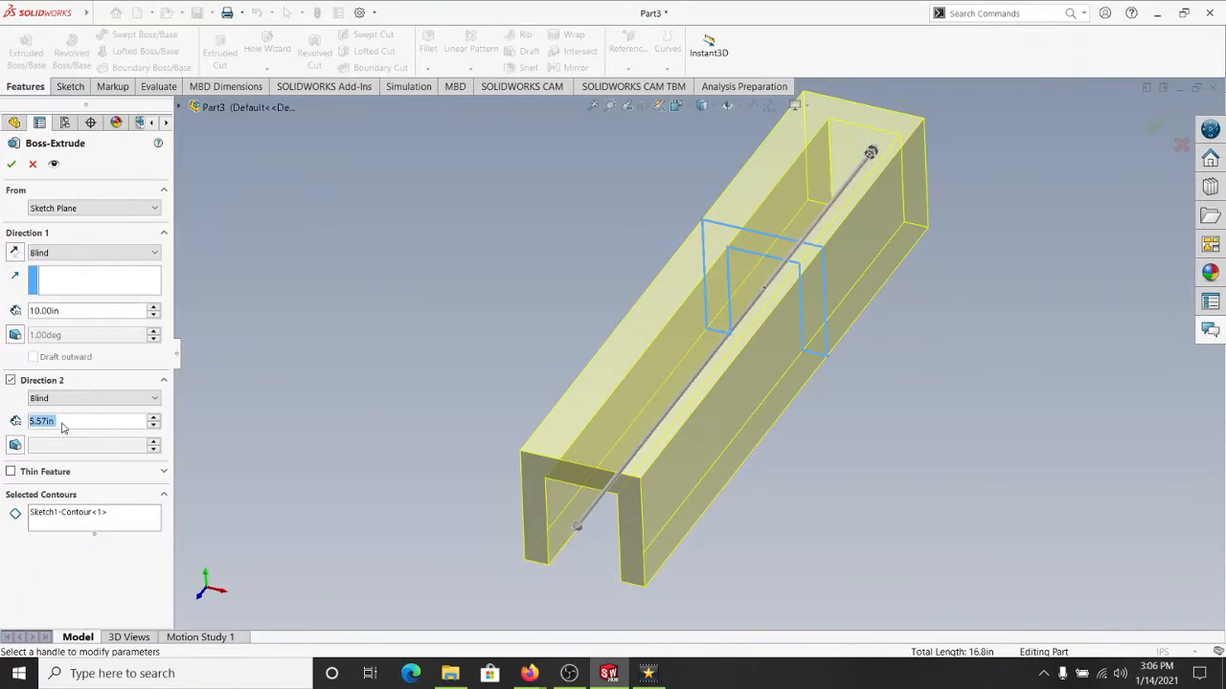
{"action": "type", "text": "10"}
{"action": "key", "text": "Return"}
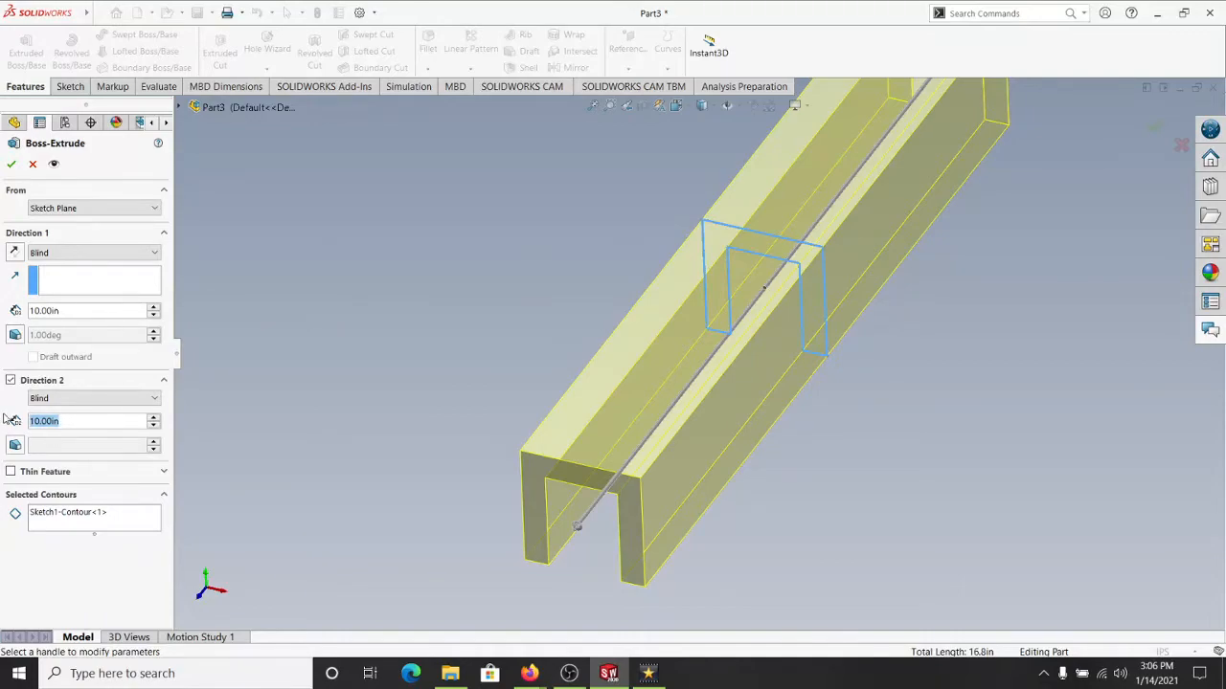
{"action": "type", "text": "6"}
{"action": "key", "text": "Return"}
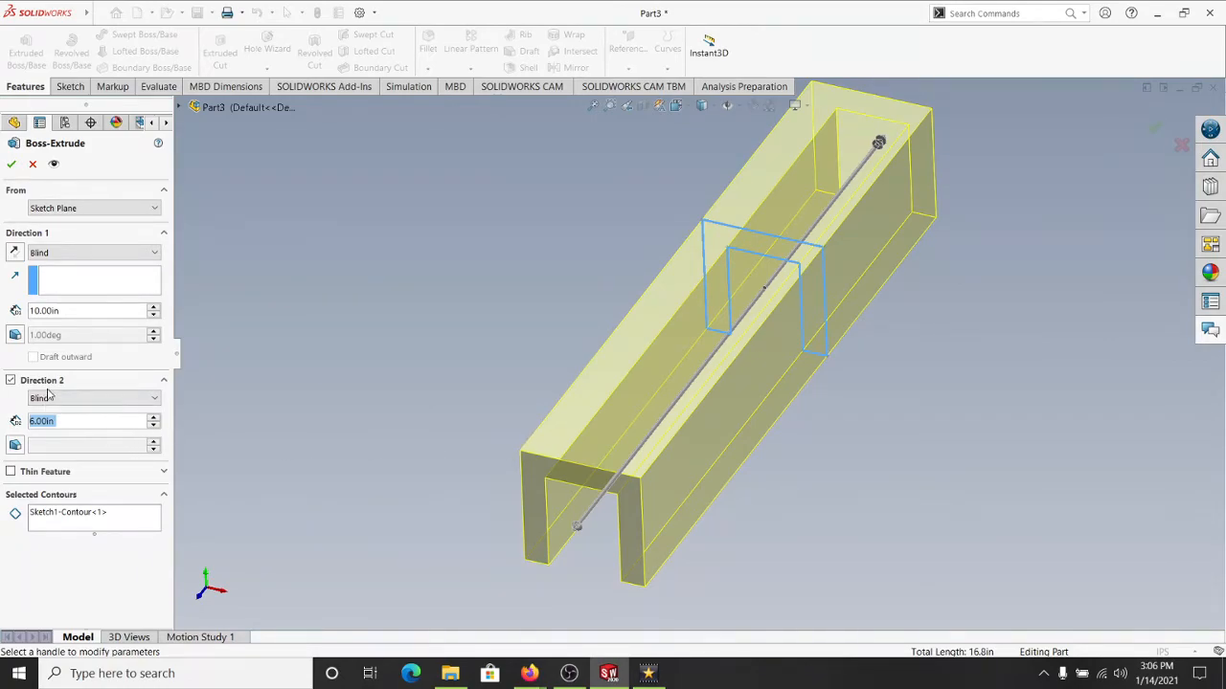
{"action": "left_click", "coordinate": [11, 381]}
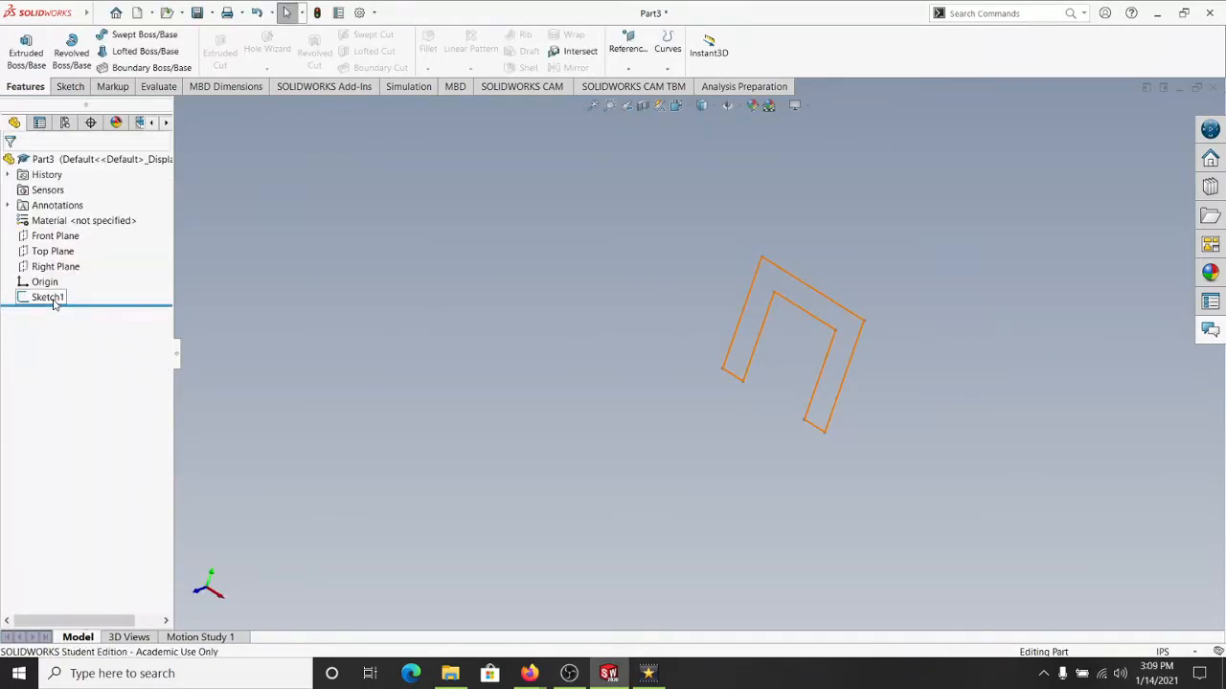
Step: Start a boss extrusion of the inverted-U sketch with a blind depth of 10 in
{"action": "left_click", "coordinate": [56, 301]}
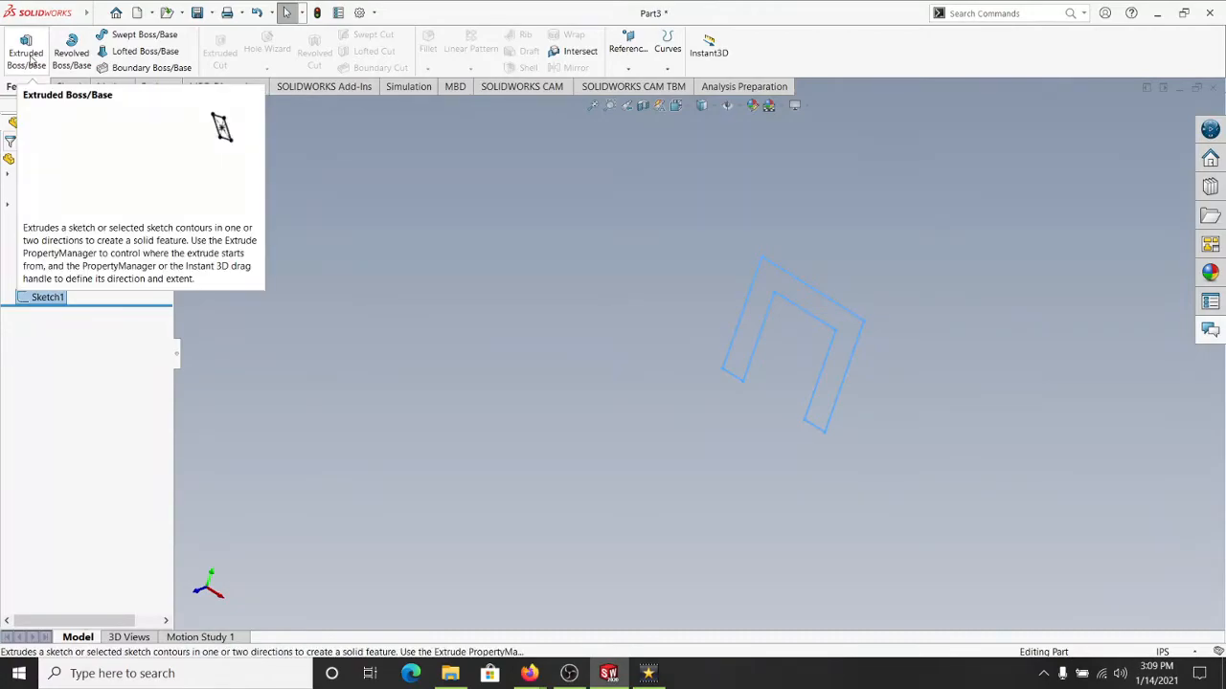
{"action": "left_click", "coordinate": [67, 86]}
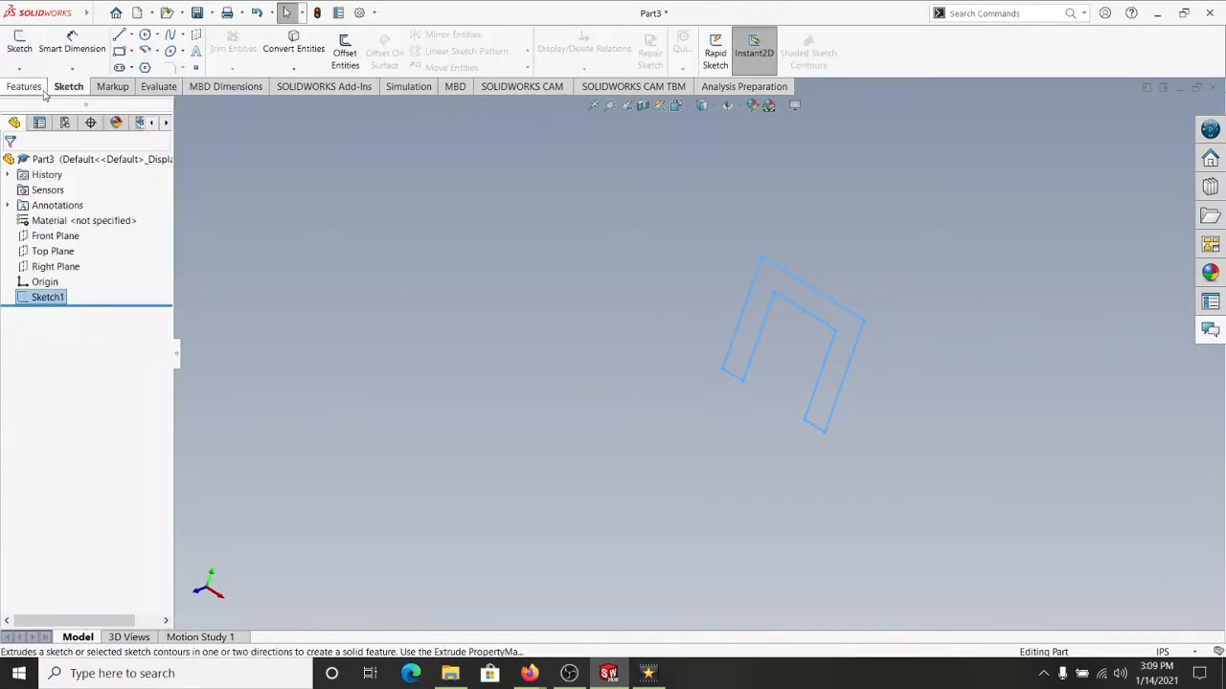
{"action": "left_click", "coordinate": [29, 87]}
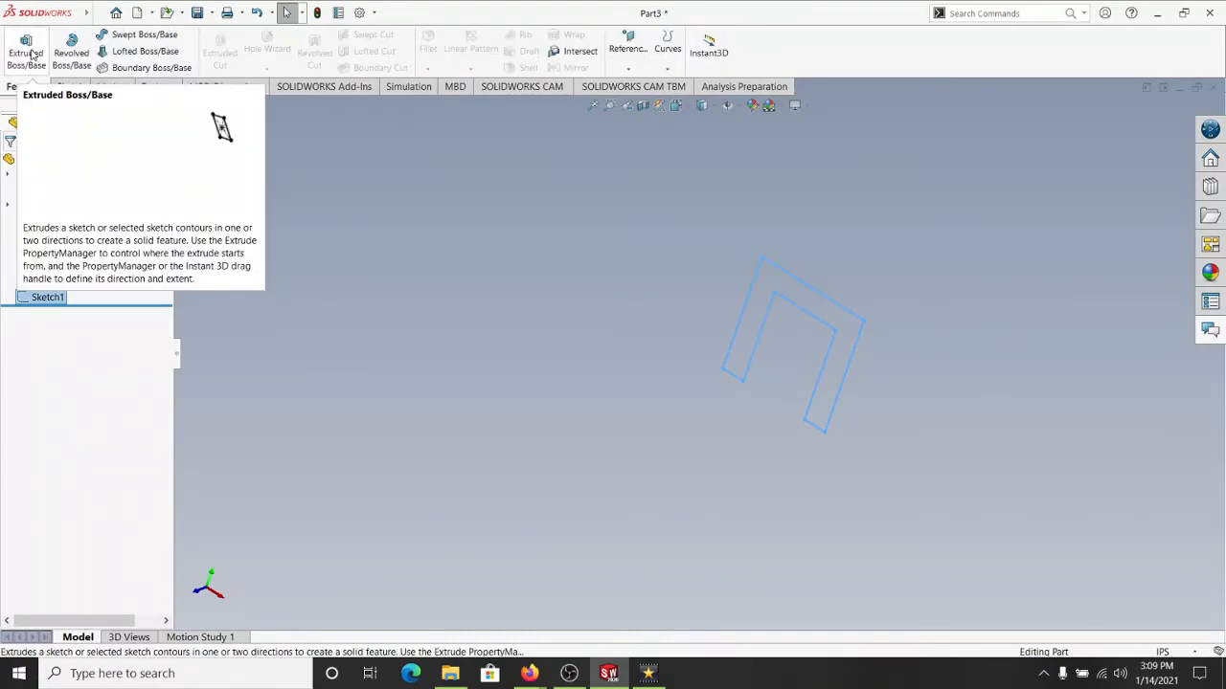
{"action": "left_click", "coordinate": [29, 67]}
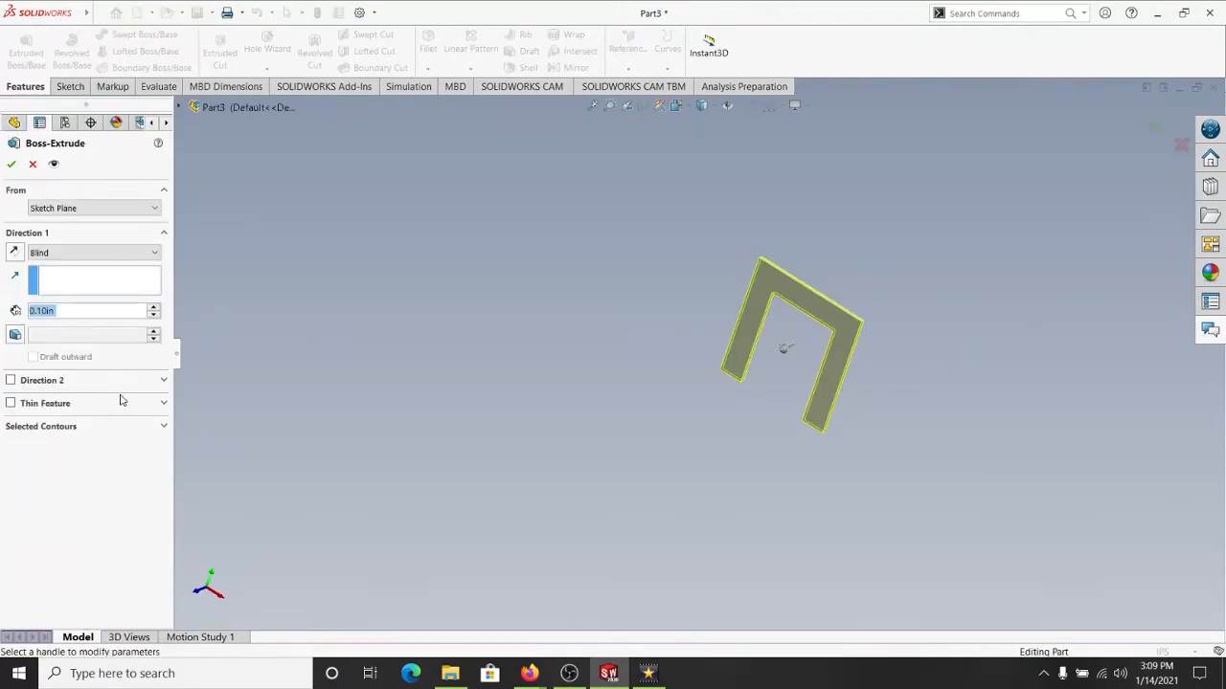
{"action": "type", "text": "10"}
{"action": "key", "text": "Return"}
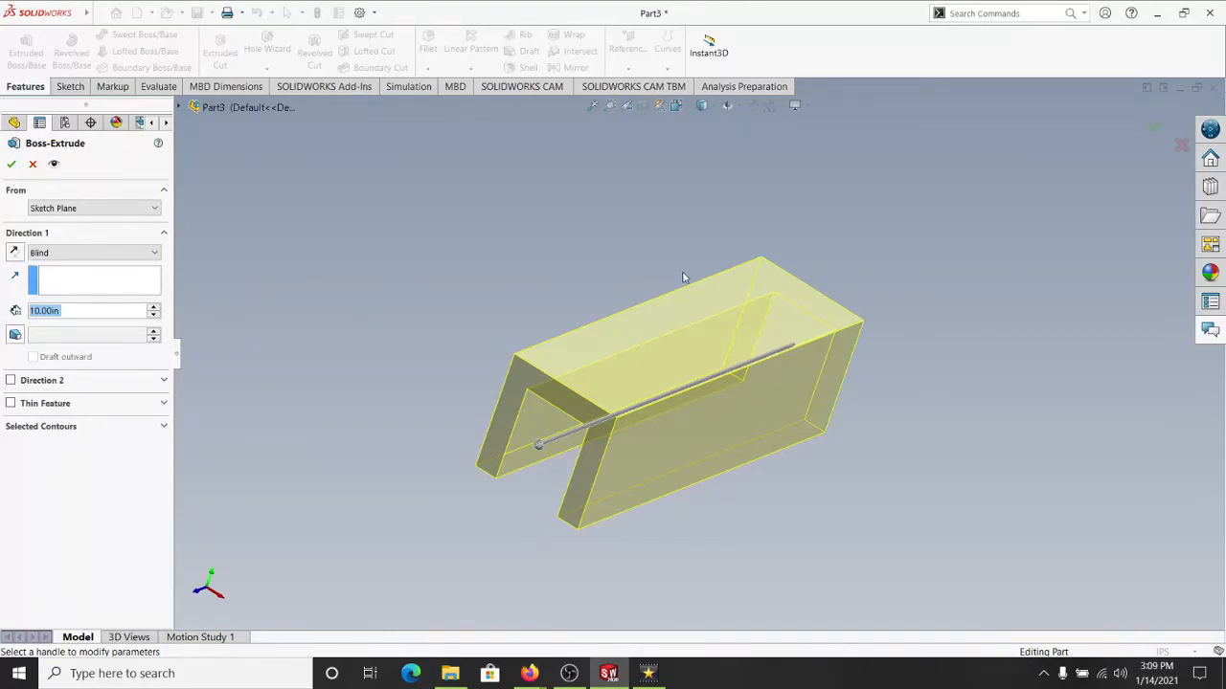
Step: Try a second extrusion direction about 7.6 in deep and a one-direction thin feature, switching each off again
{"action": "left_click", "coordinate": [11, 381]}
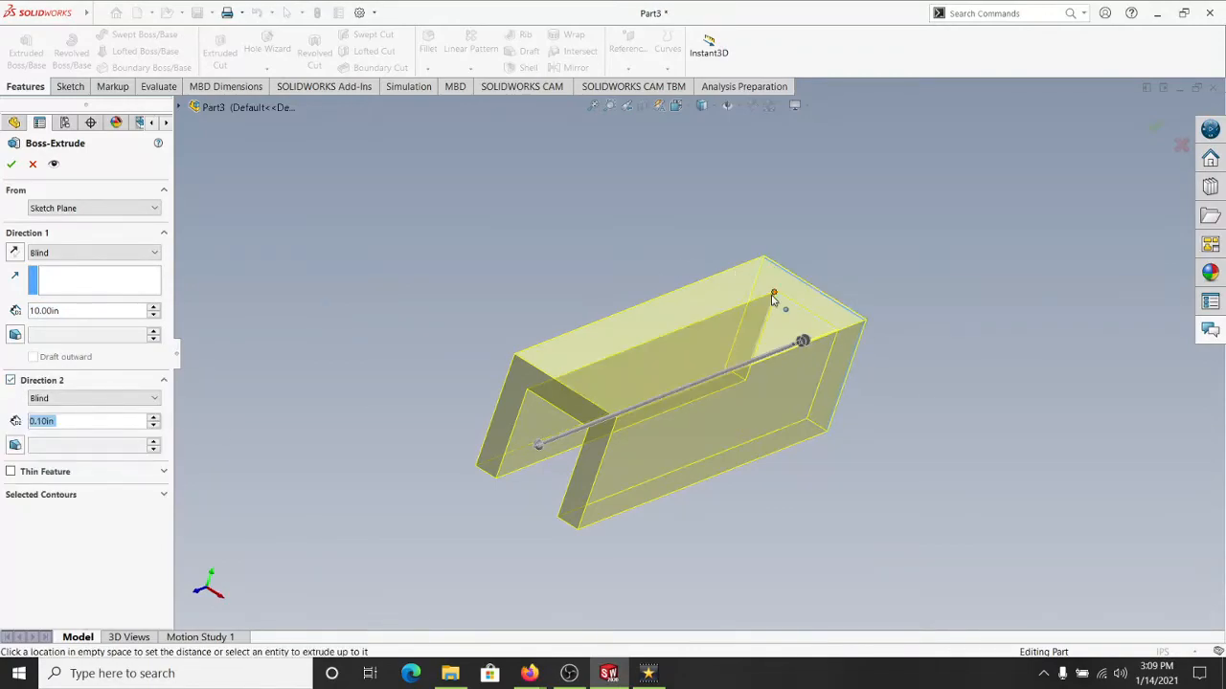
{"action": "left_click_drag", "start_coordinate": [803, 341], "coordinate": [987, 267]}
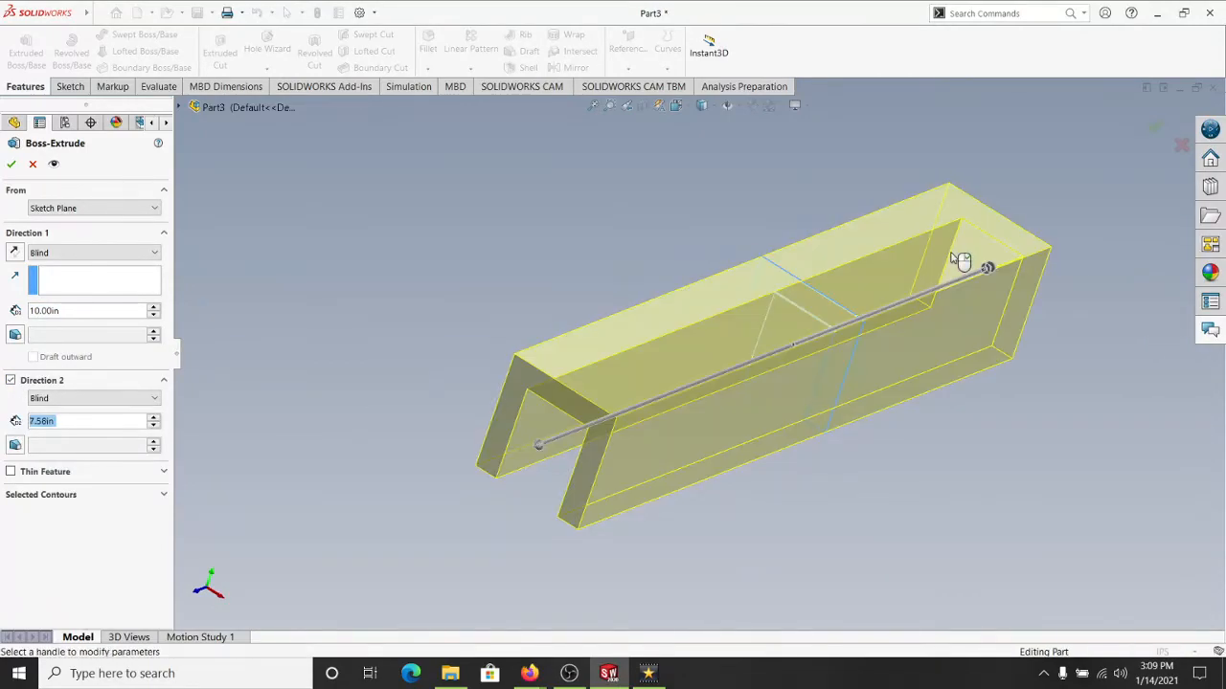
{"action": "left_click", "coordinate": [10, 380]}
{"action": "left_click", "coordinate": [12, 403]}
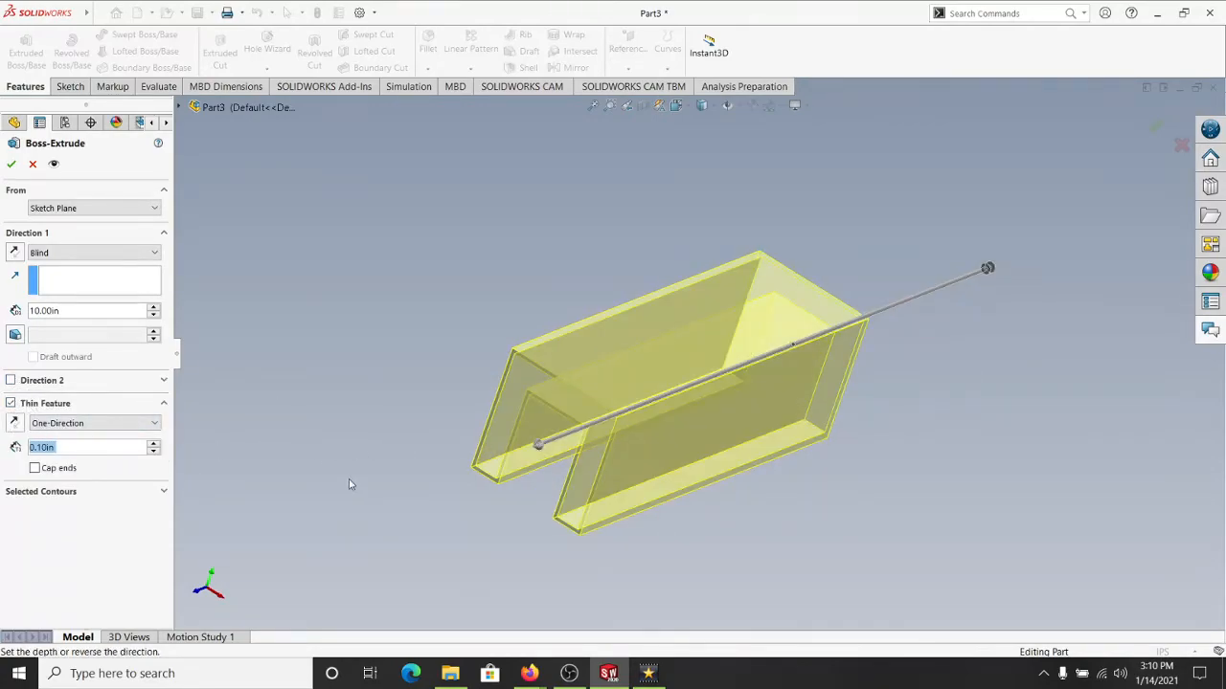
{"action": "left_click", "coordinate": [11, 405]}
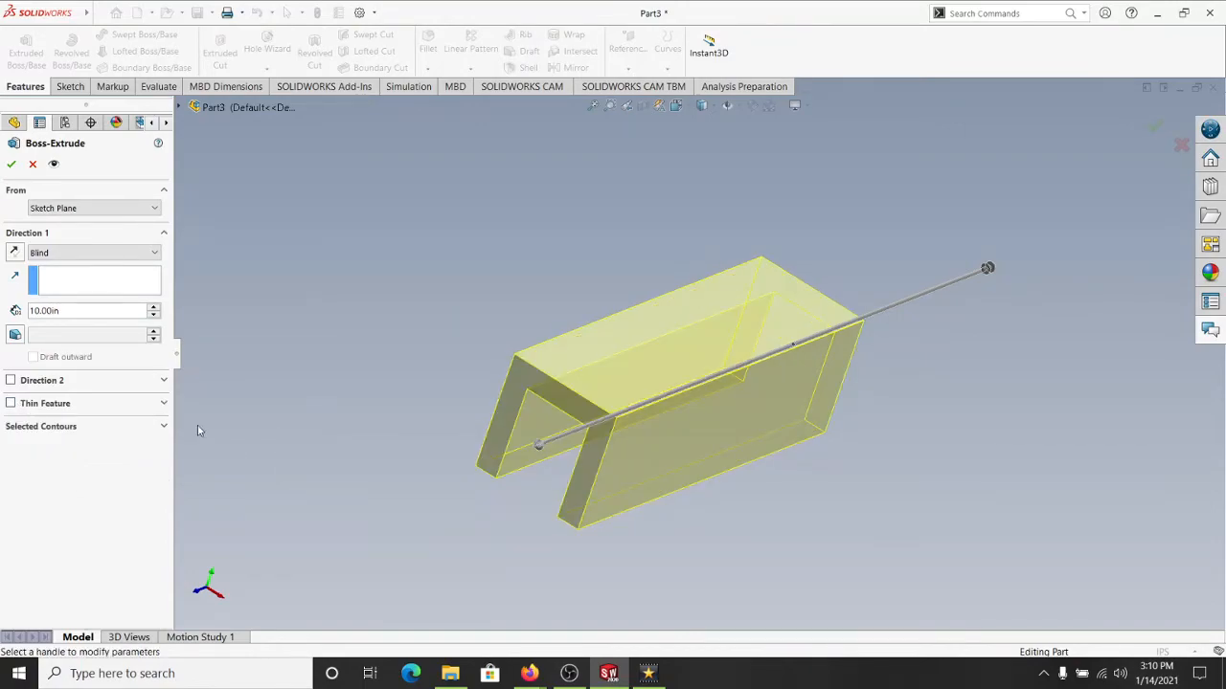
Step: Accept the single-direction extrusion of the profile and view the solid from an angle
{"action": "left_click", "coordinate": [11, 164]}
{"action": "middle_click_drag", "start_coordinate": [341, 345], "coordinate": [511, 405]}
{"action": "middle_click_drag", "start_coordinate": [645, 424], "coordinate": [728, 334]}
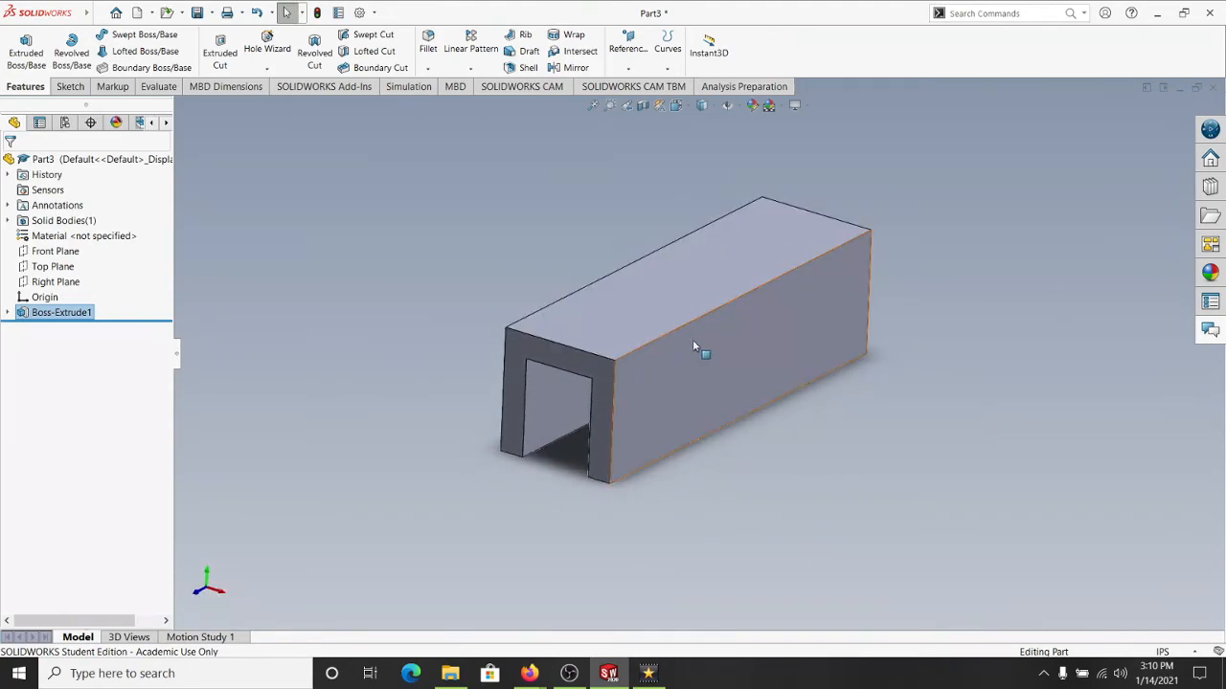
Step: Save the part as ext in the Documents folder
{"action": "left_click", "coordinate": [198, 14]}
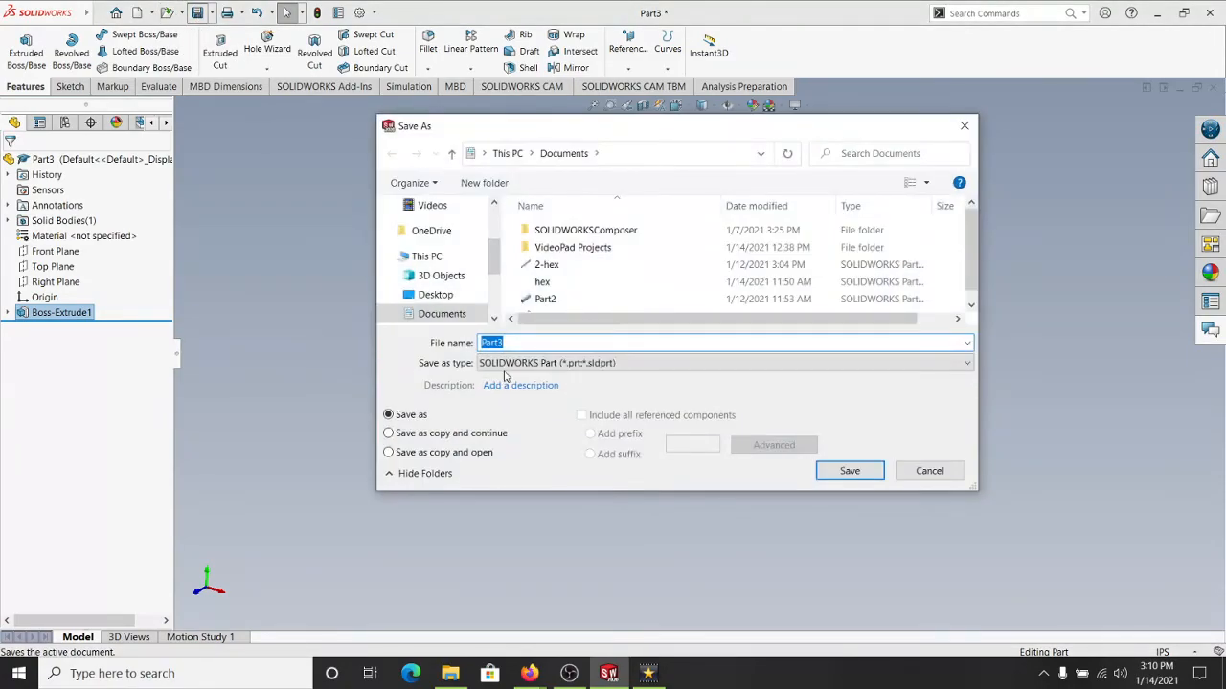
{"action": "type", "text": "ext"}
{"action": "left_click", "coordinate": [850, 471]}
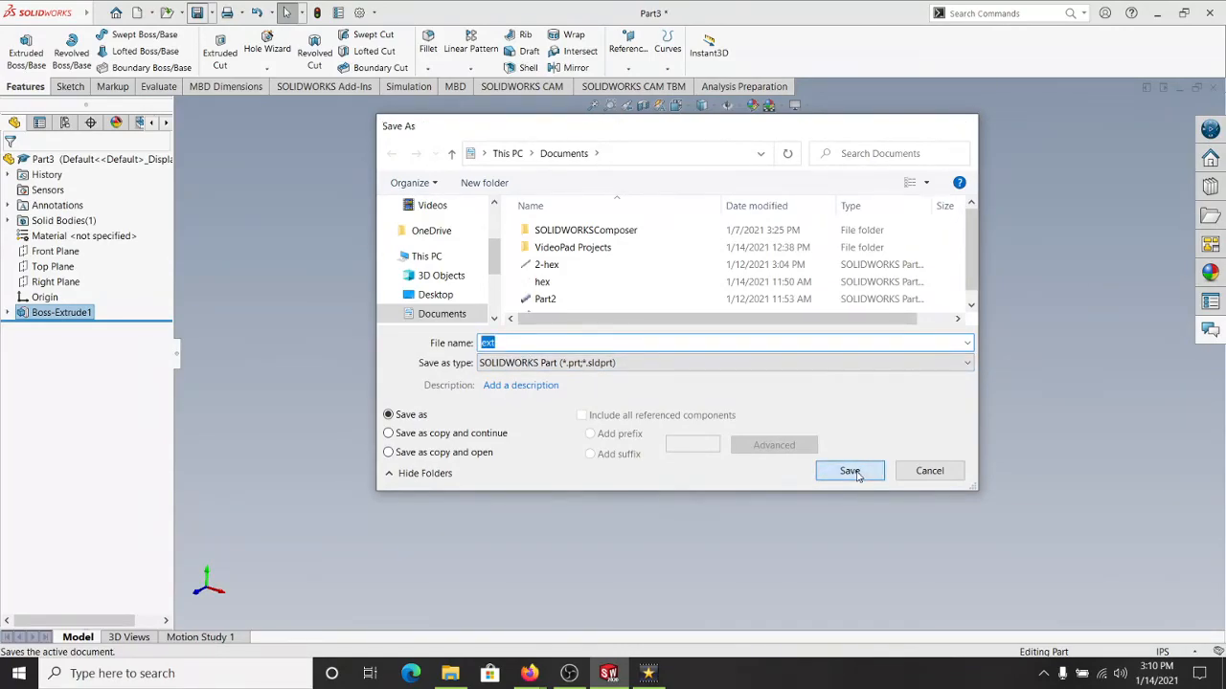